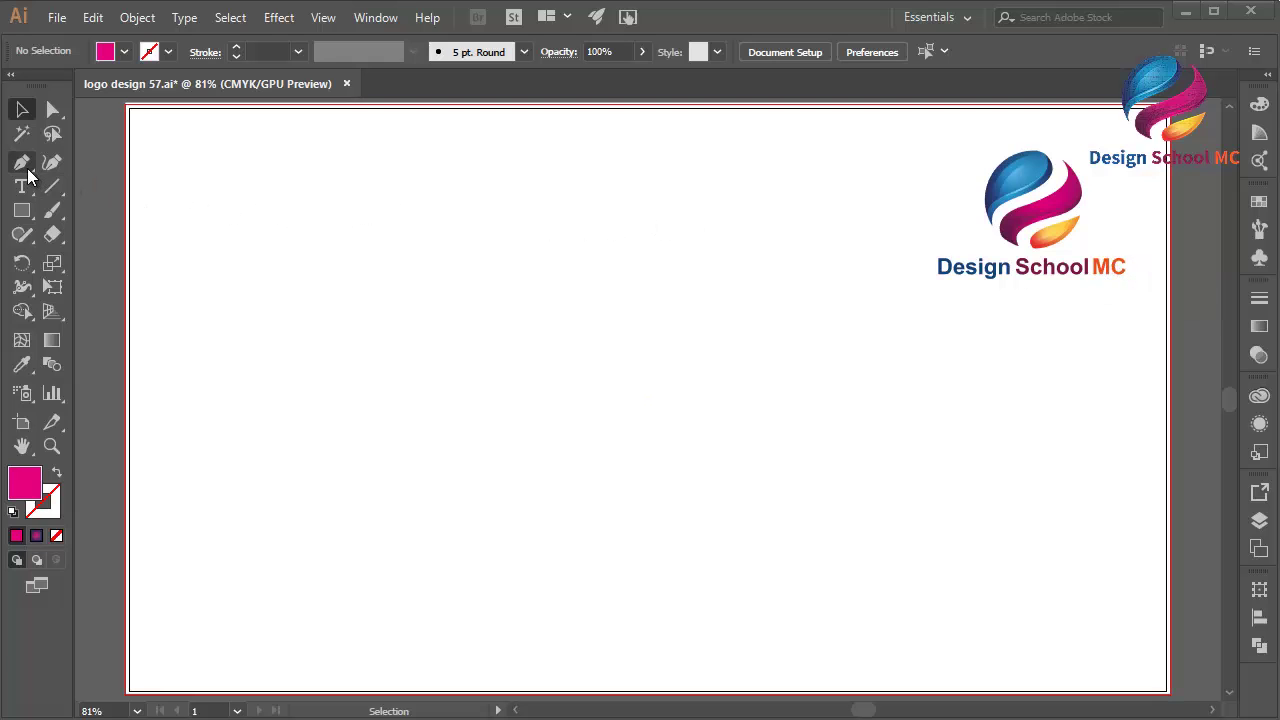
Draw a magenta-filled inverted triangle as an ice cream cone with the Pen tool, left of the artboard's centre
left_click_drag(24, 172, 81, 168)
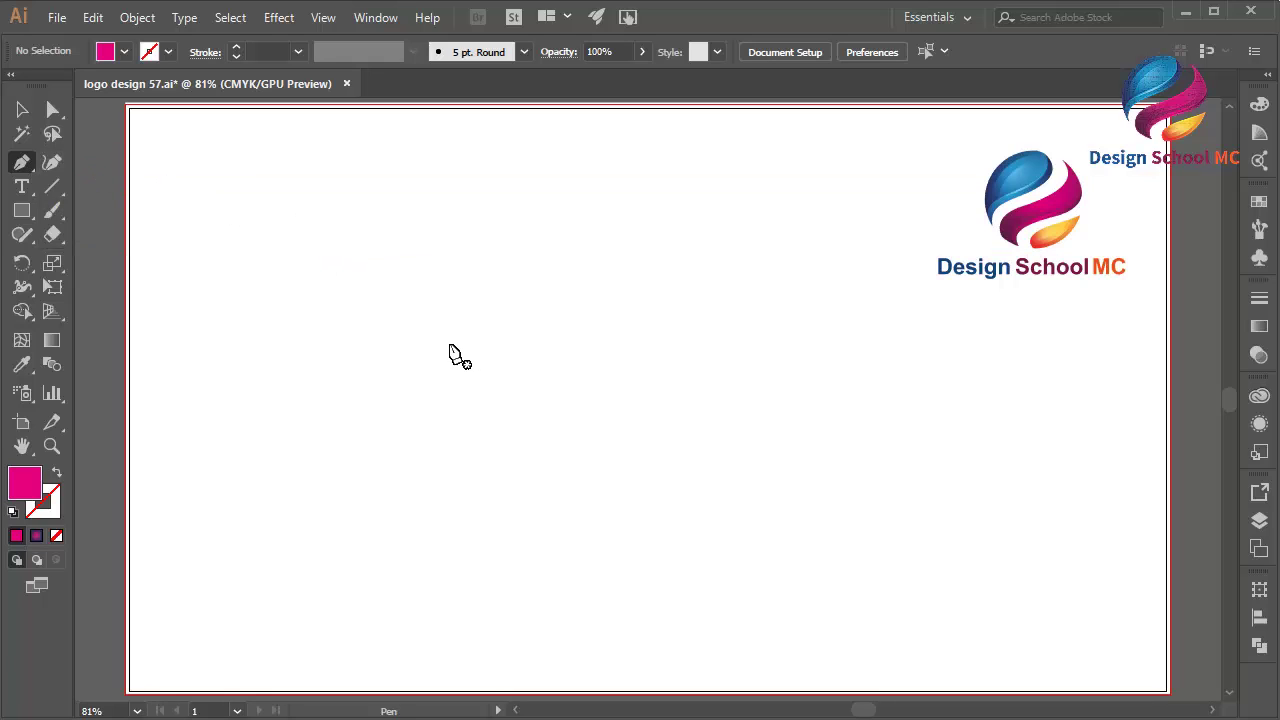
left_click(412, 332)
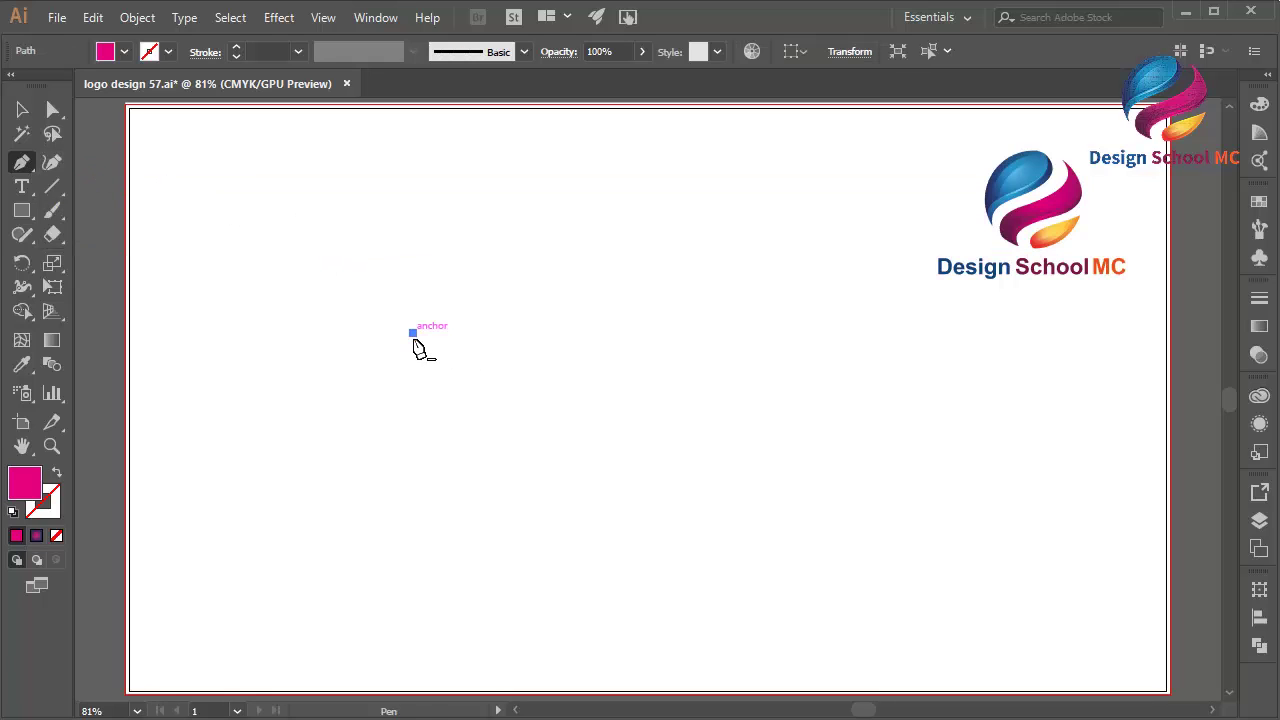
left_click(471, 506)
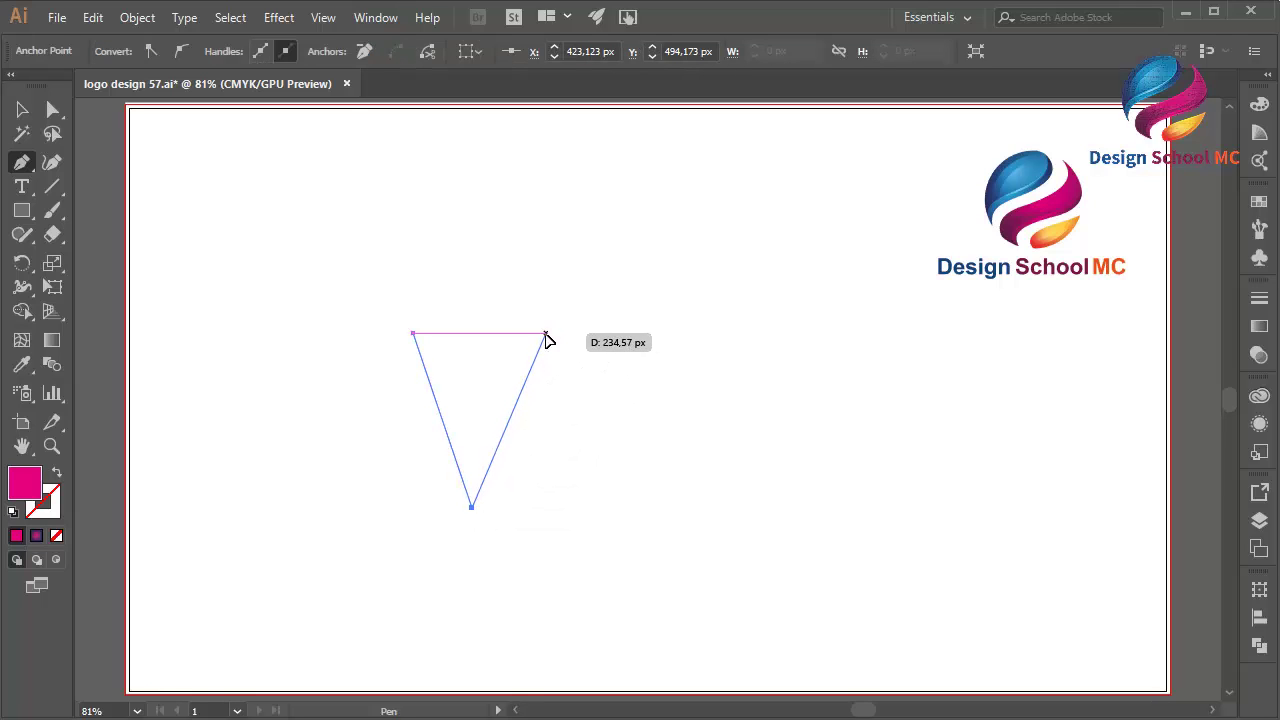
left_click(545, 332)
left_click(414, 334)
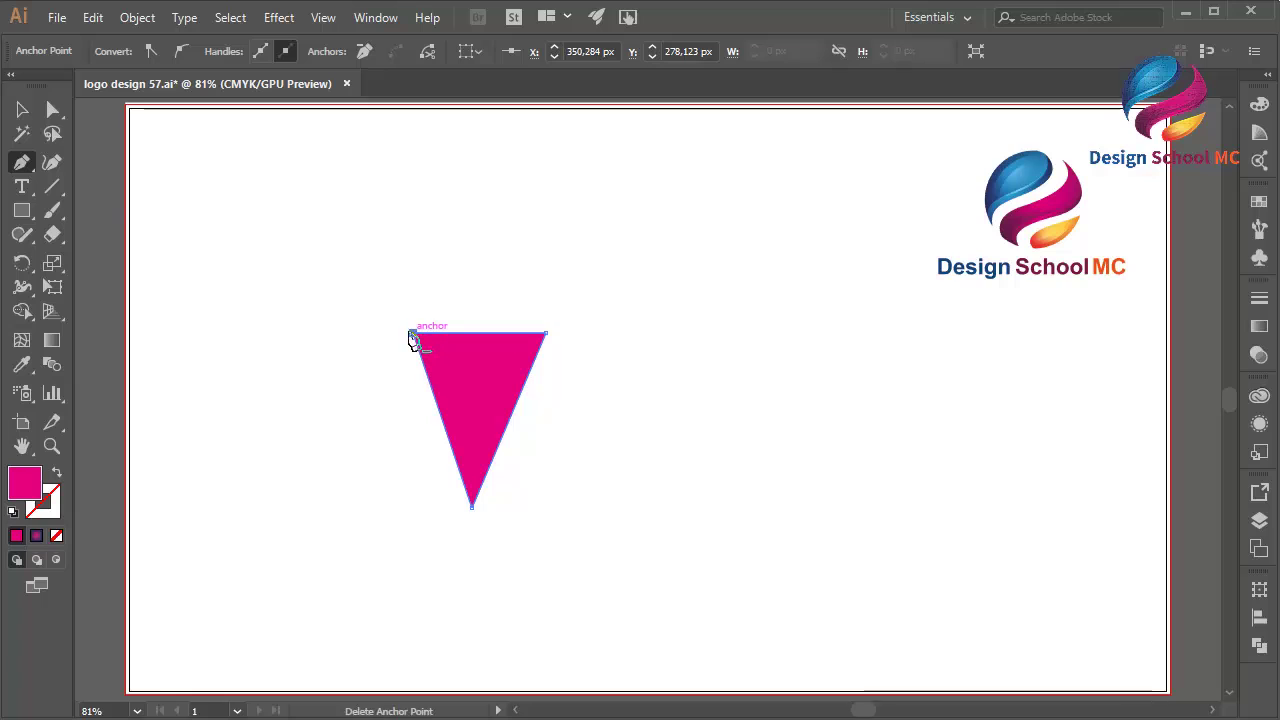
left_click(21, 111)
left_click(92, 186)
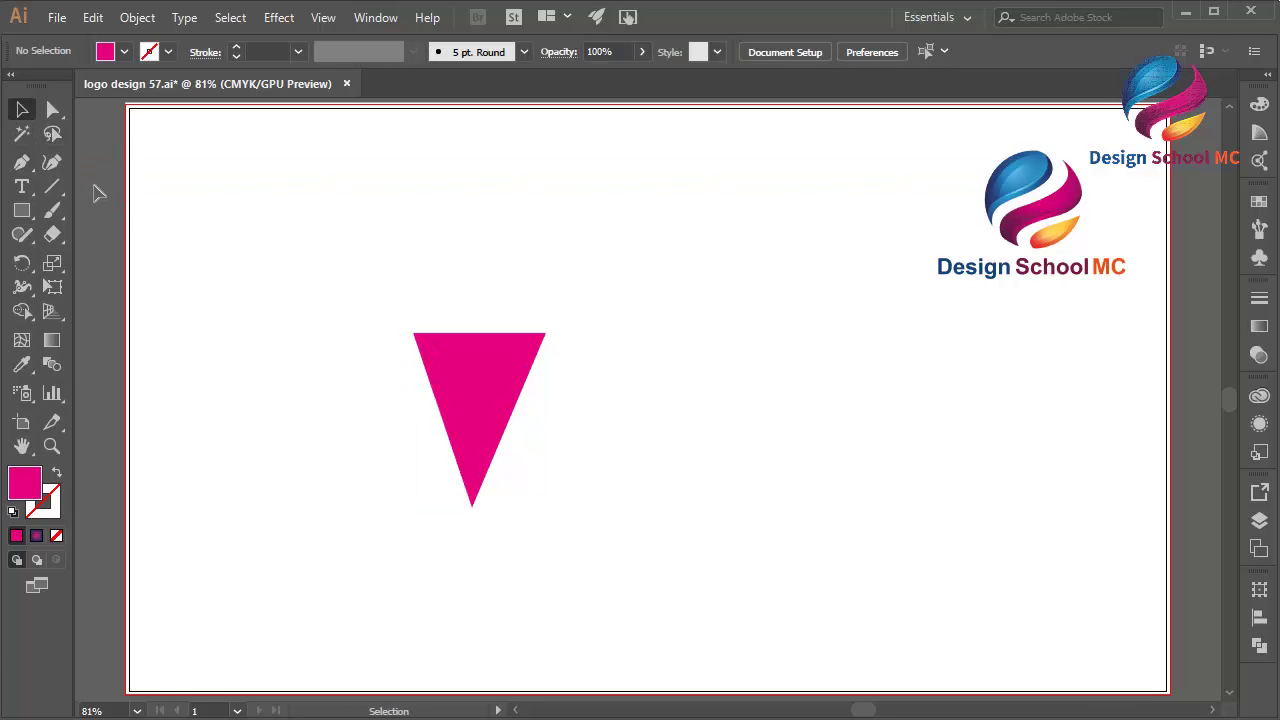
Give the triangle a dark purple stroke using the colour #440142
left_click(463, 395)
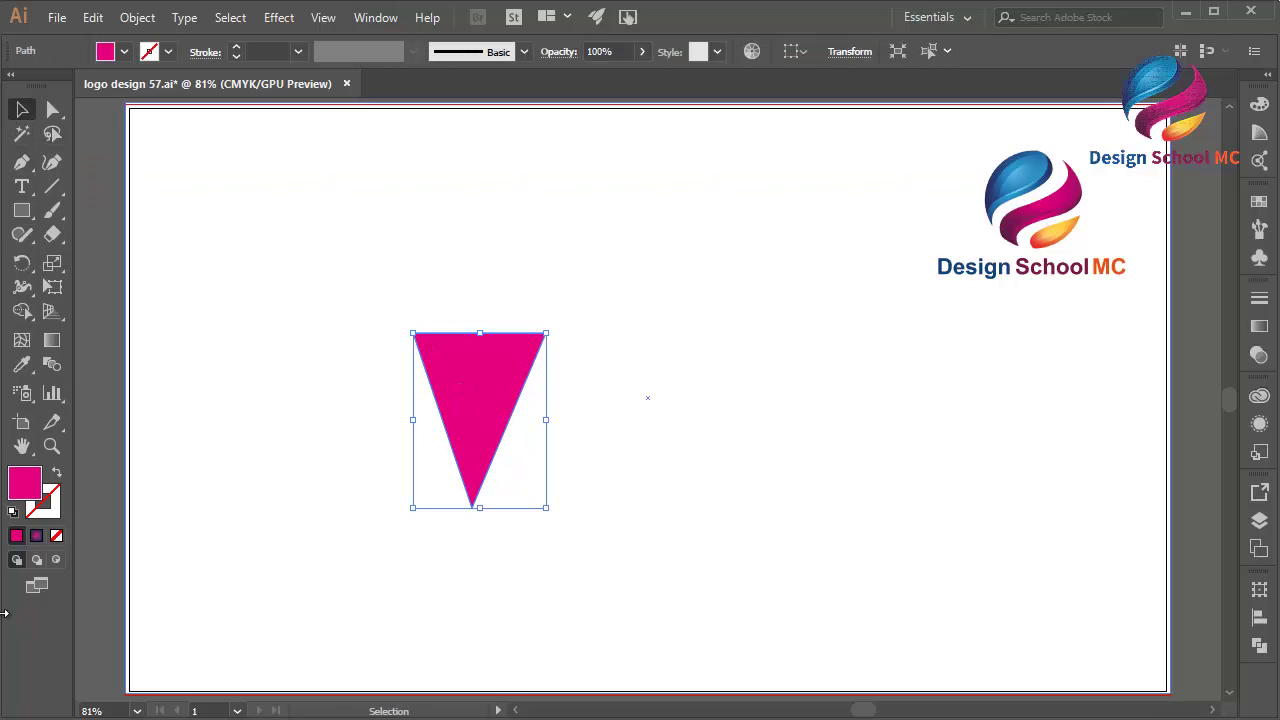
double_click(55, 505)
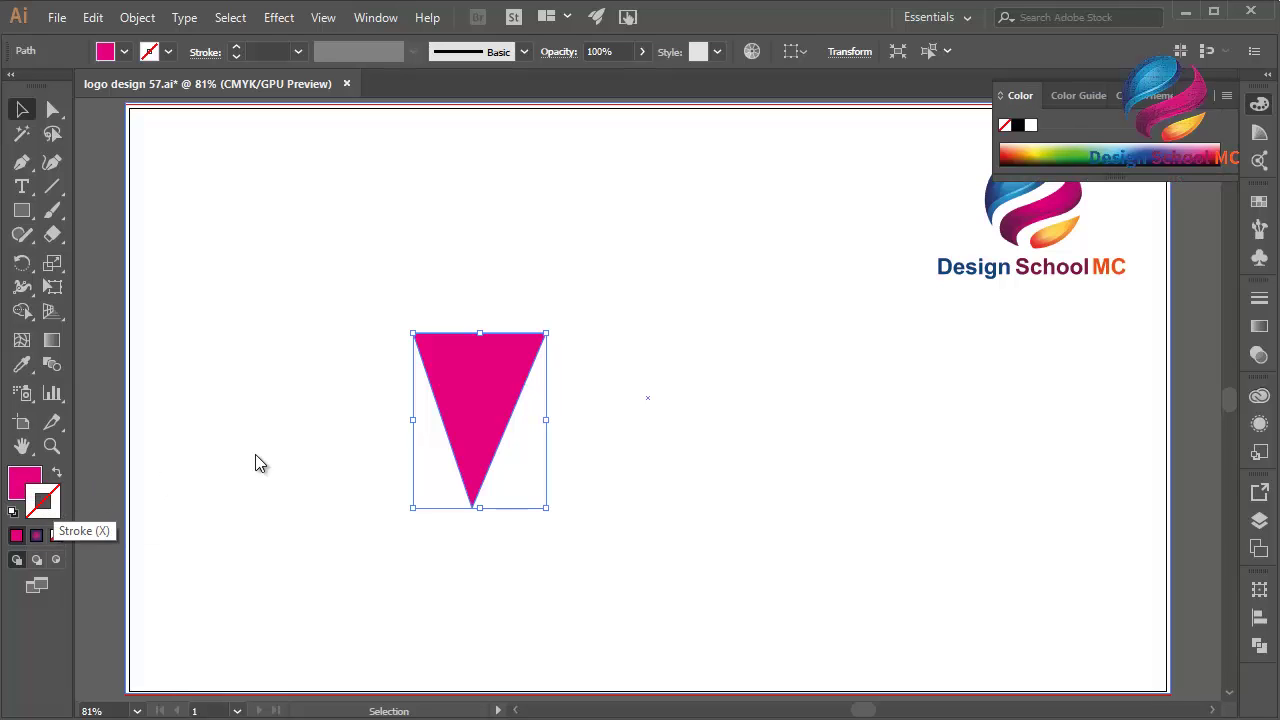
left_click_drag(441, 409, 629, 419)
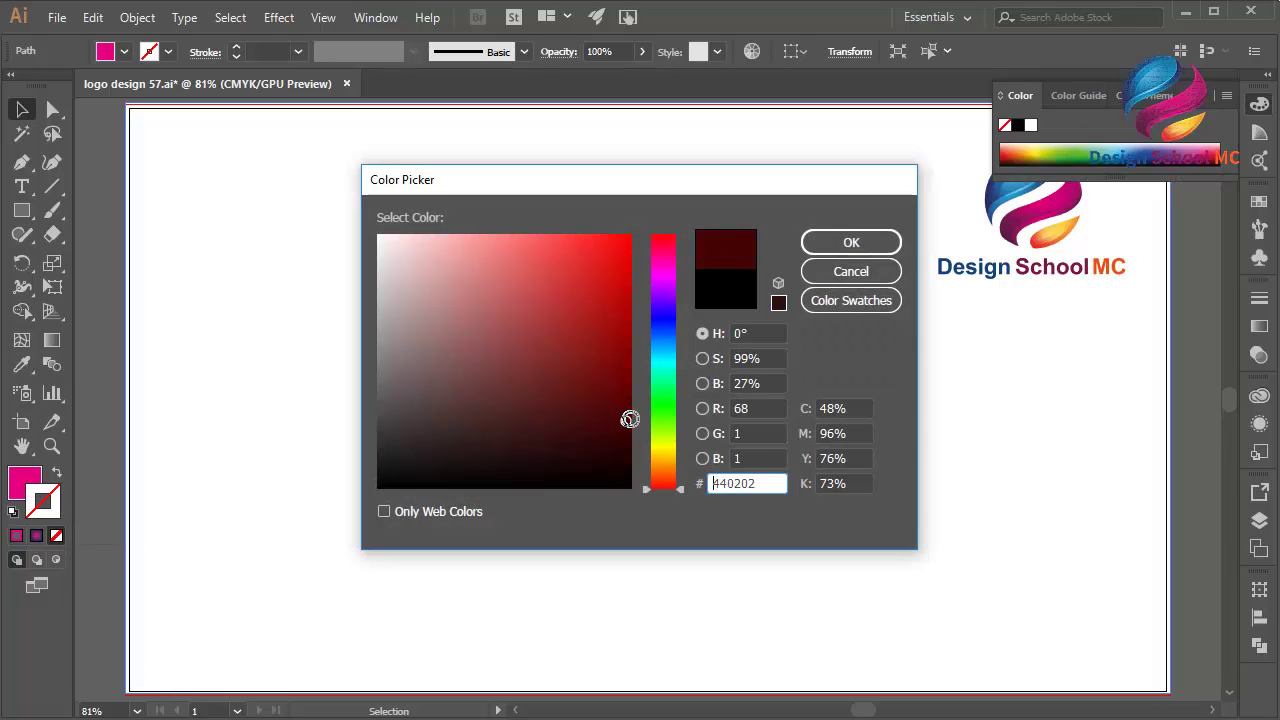
left_click_drag(667, 367, 665, 276)
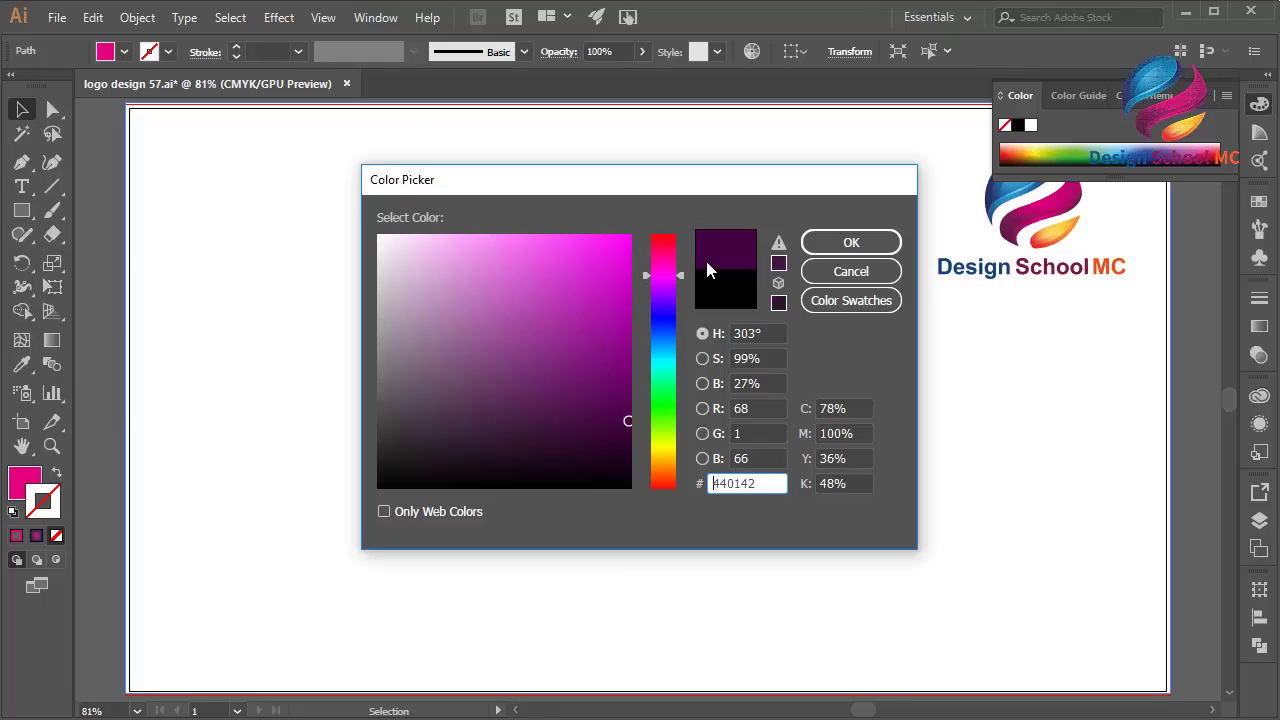
left_click_drag(719, 177, 734, 182)
left_click(838, 250)
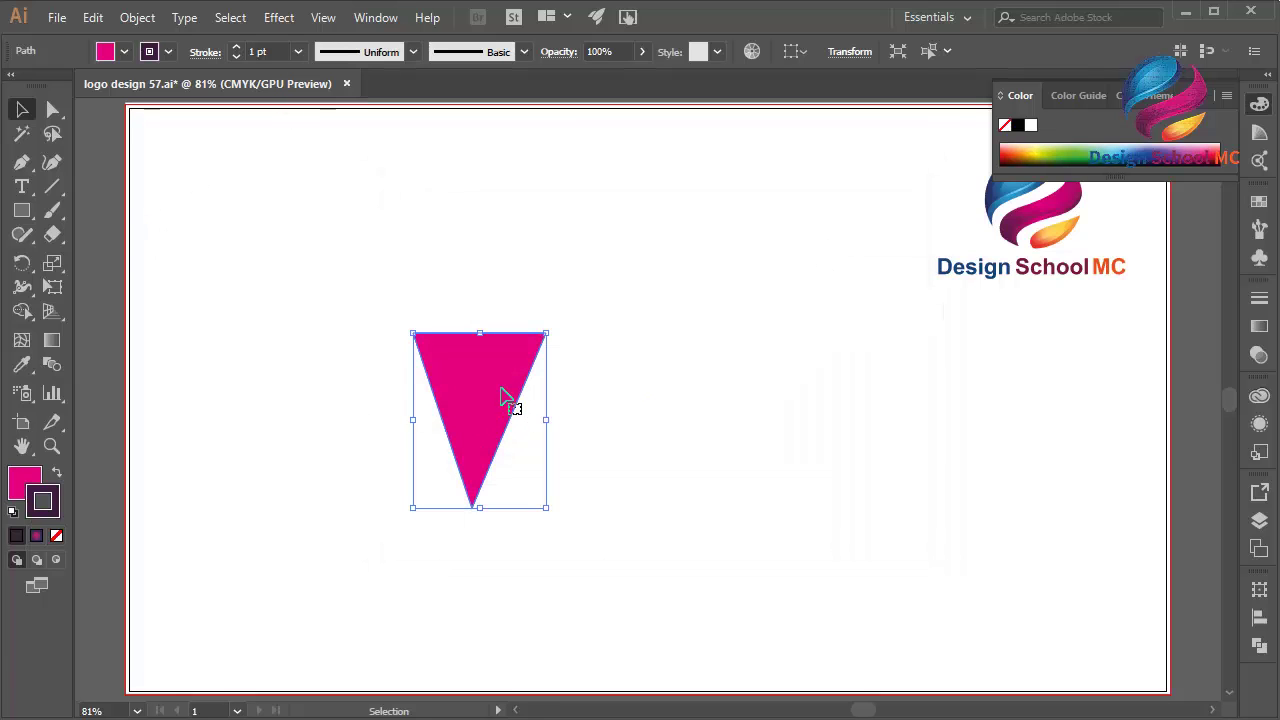
Set the triangle's stroke weight to 10 pt and deselect it
left_click(562, 347)
left_click(530, 372)
left_click(298, 52)
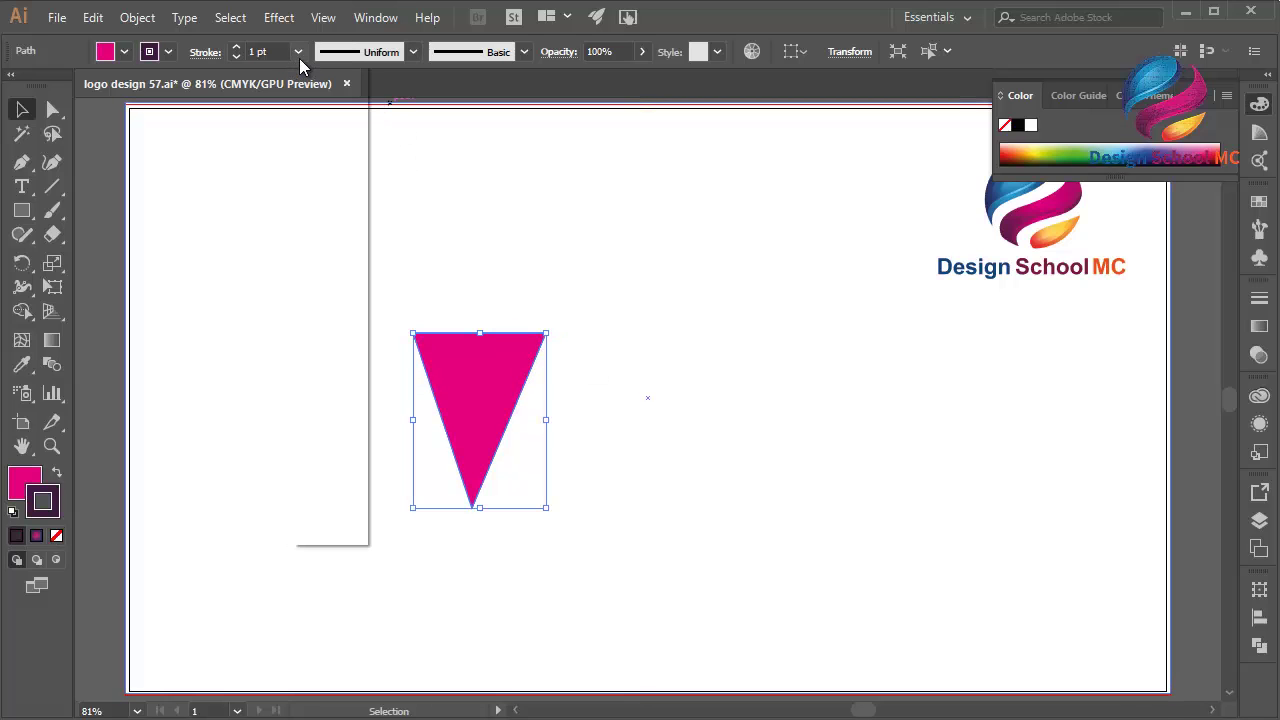
left_click(330, 338)
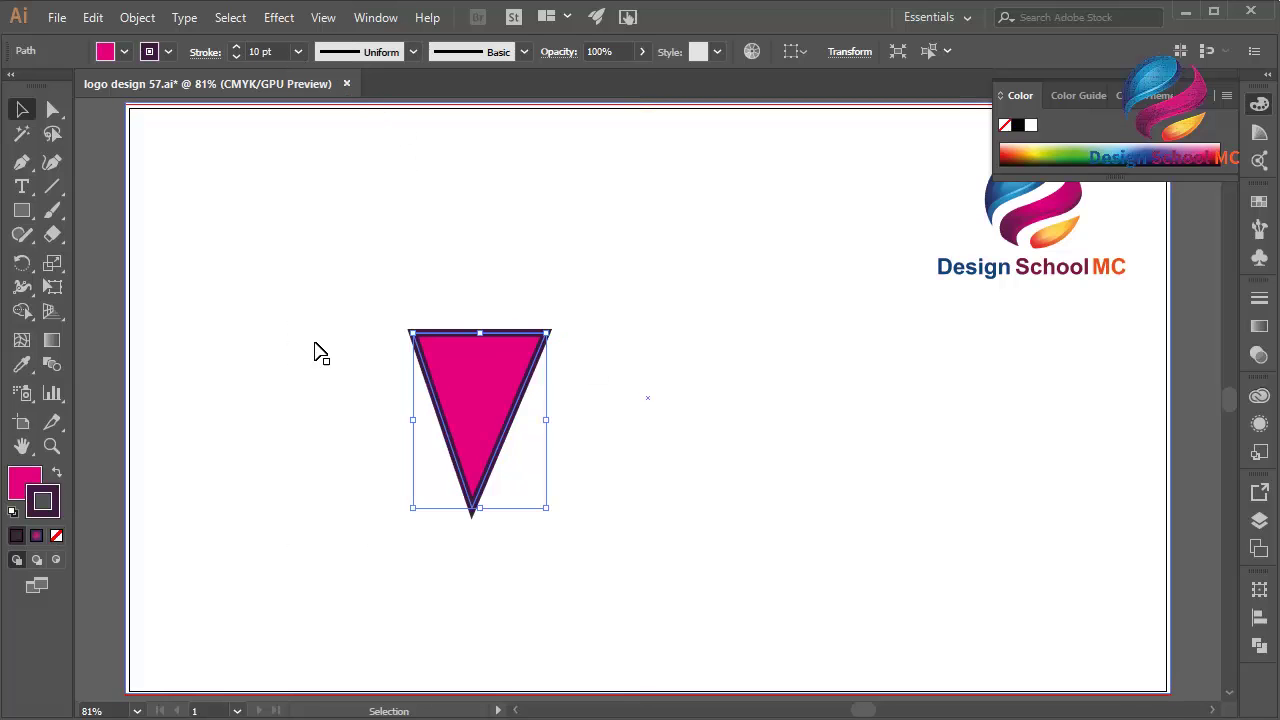
left_click(106, 352)
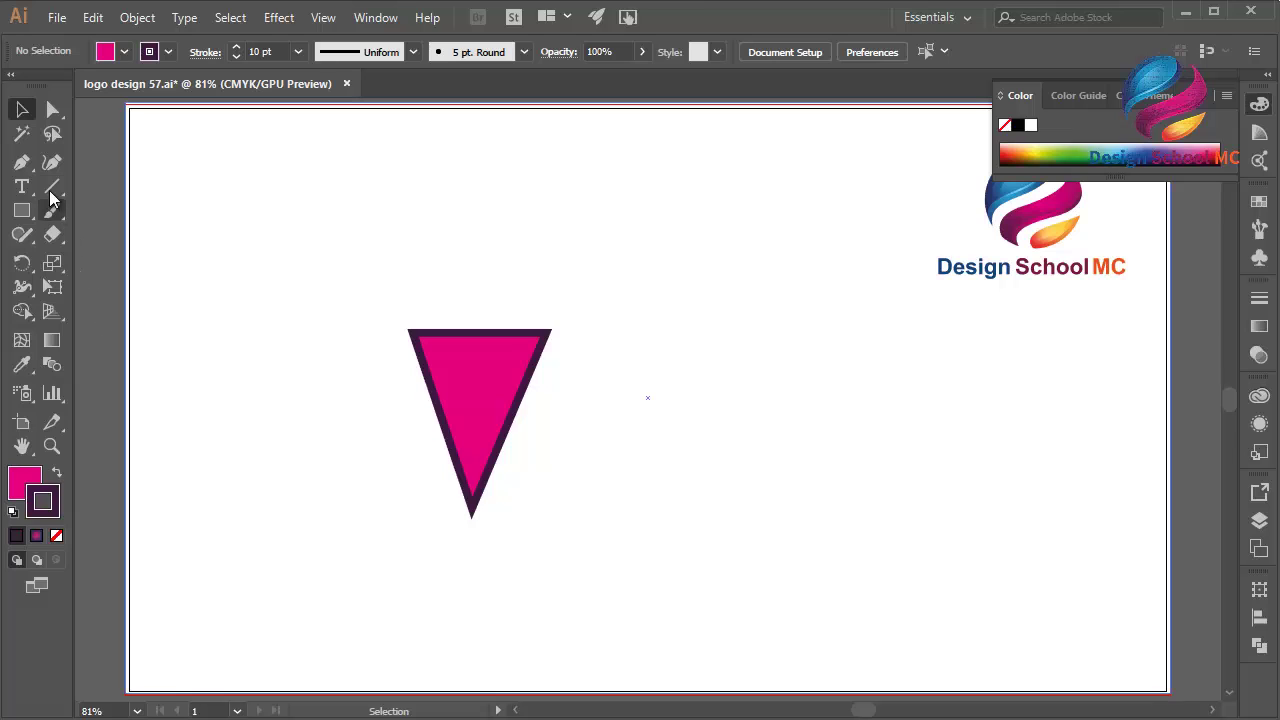
Draw a circle slightly wider than the cone with the Ellipse tool and place it centred over the cone's top edge
left_click(24, 212)
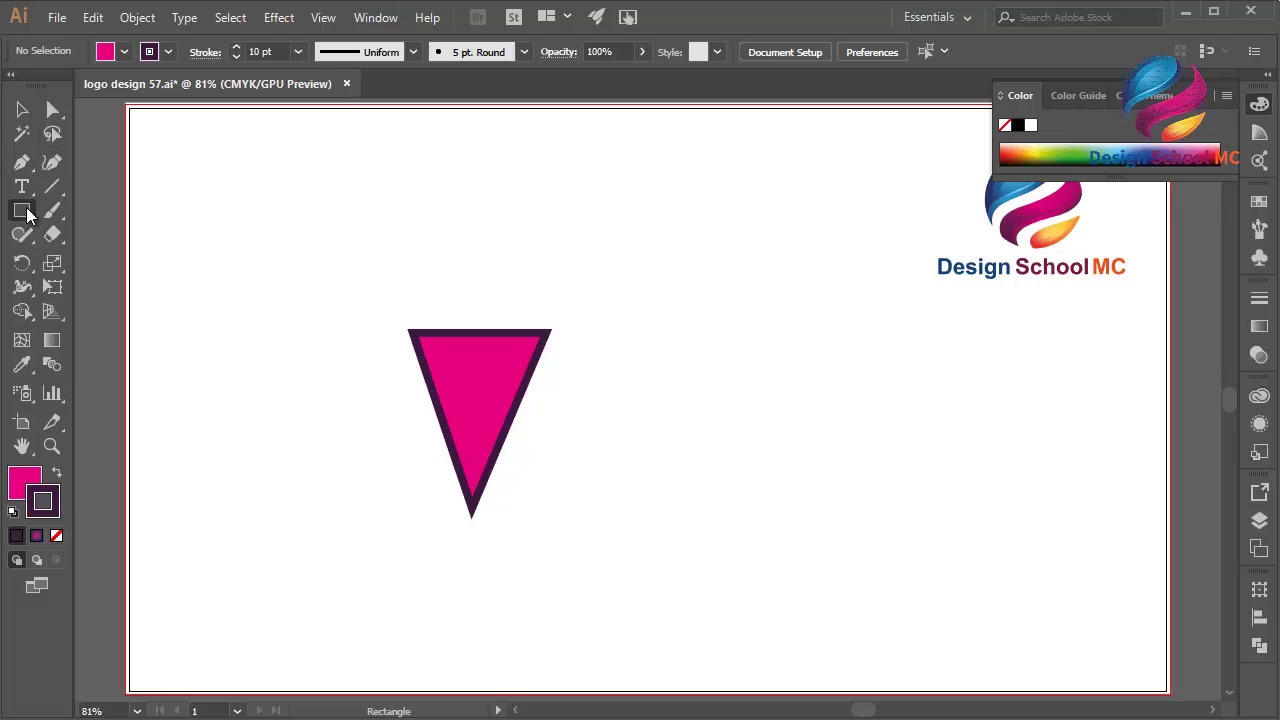
left_click_drag(63, 211, 90, 256)
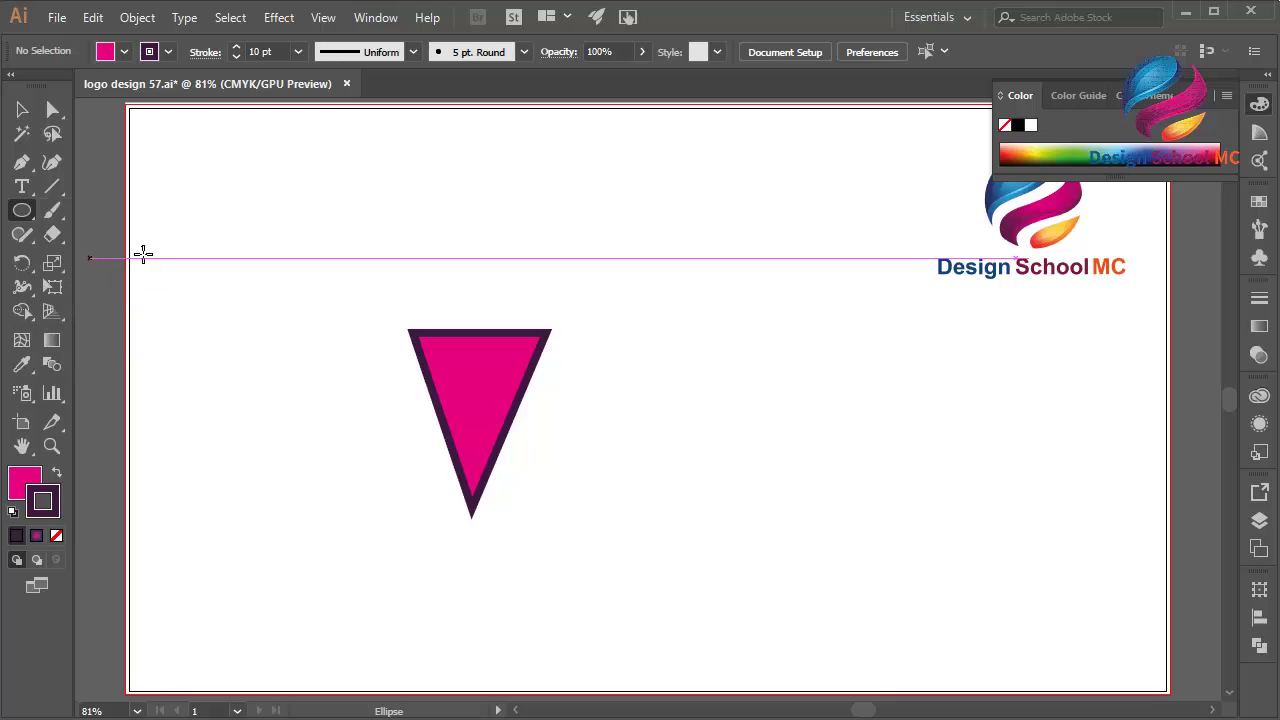
left_click_drag(272, 200, 432, 313)
left_click(18, 115)
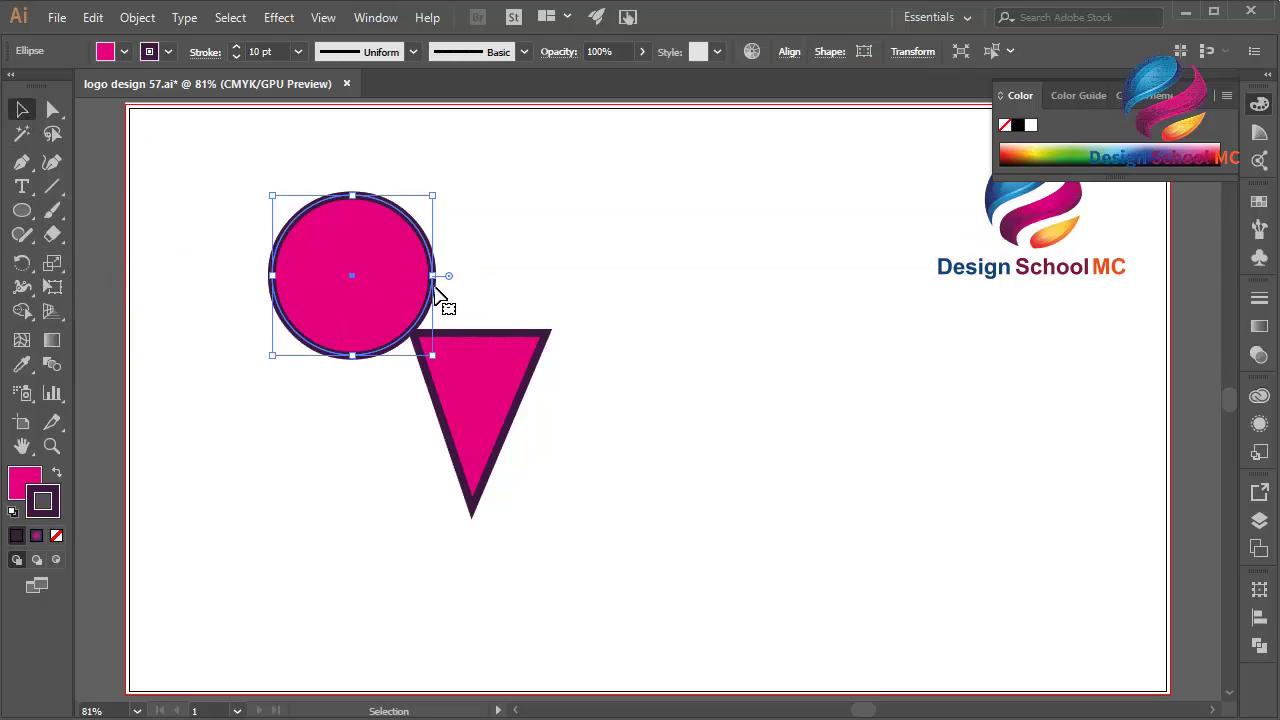
left_click_drag(336, 288, 462, 305)
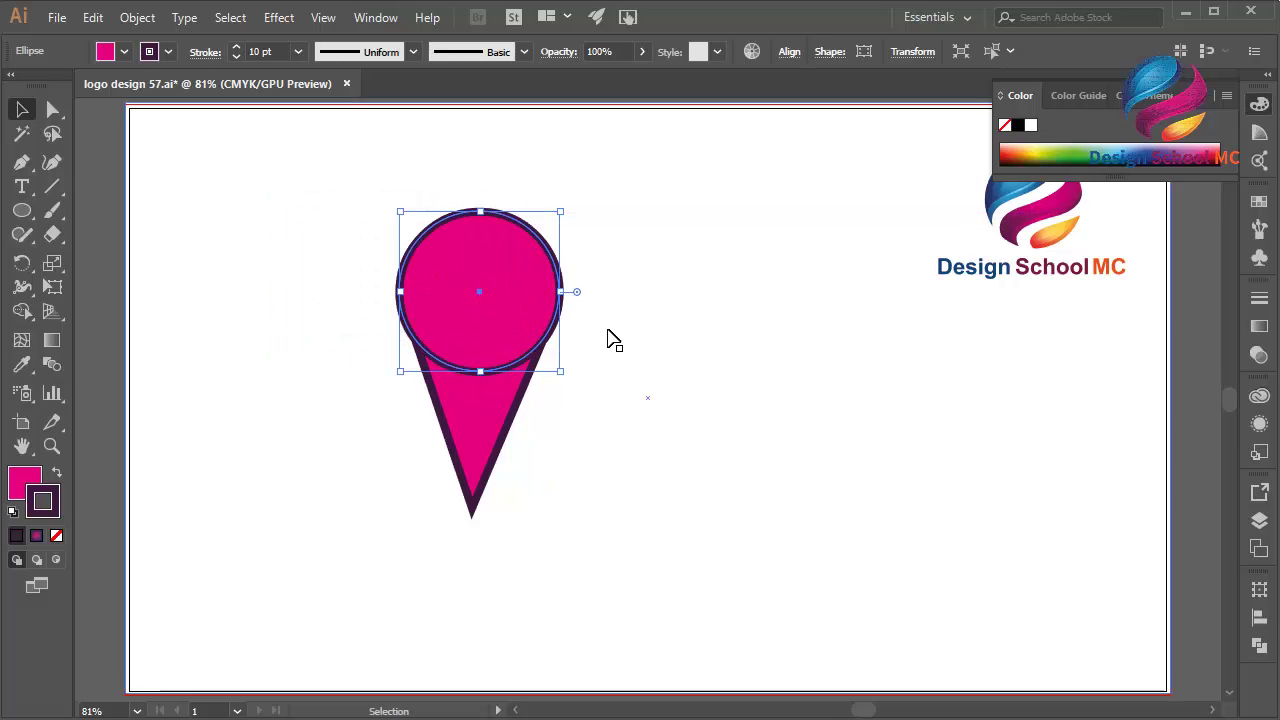
Draw a small circle to the left of the cone and remove its stroke, keeping the magenta fill
key("ctrl+1")
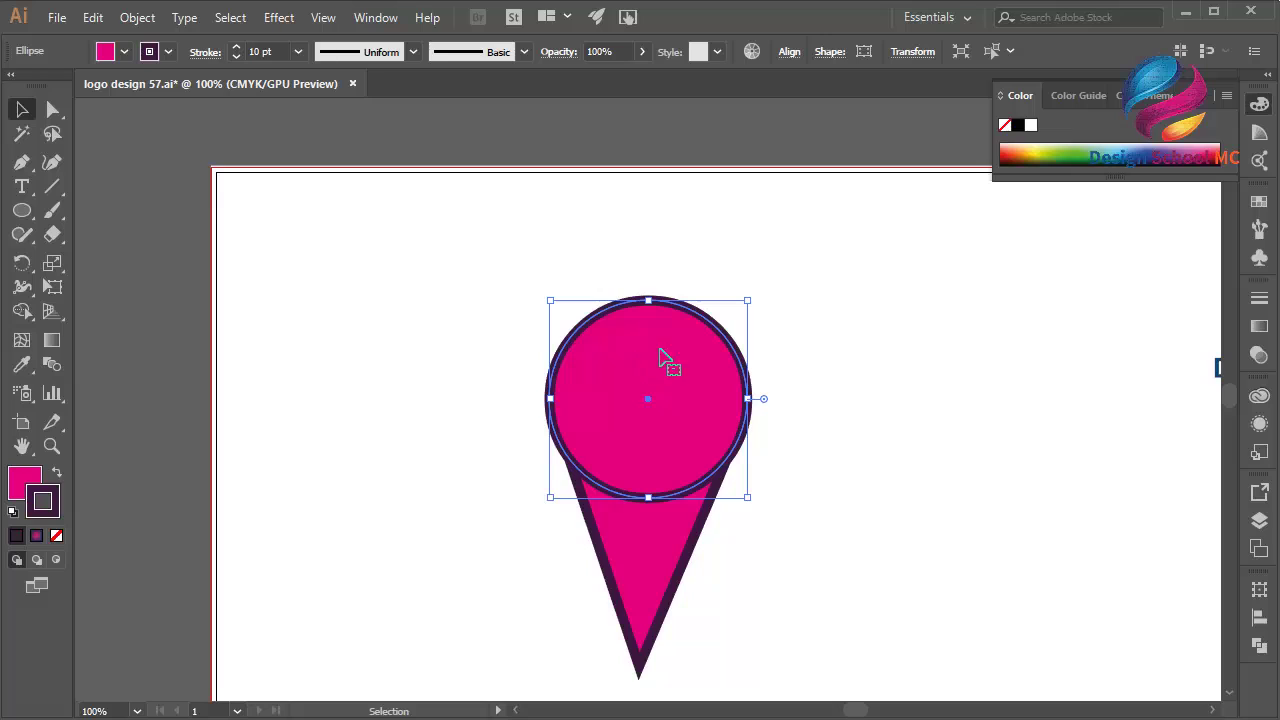
scroll(733, 350, "right", 3)
scroll(733, 349, "down", 2)
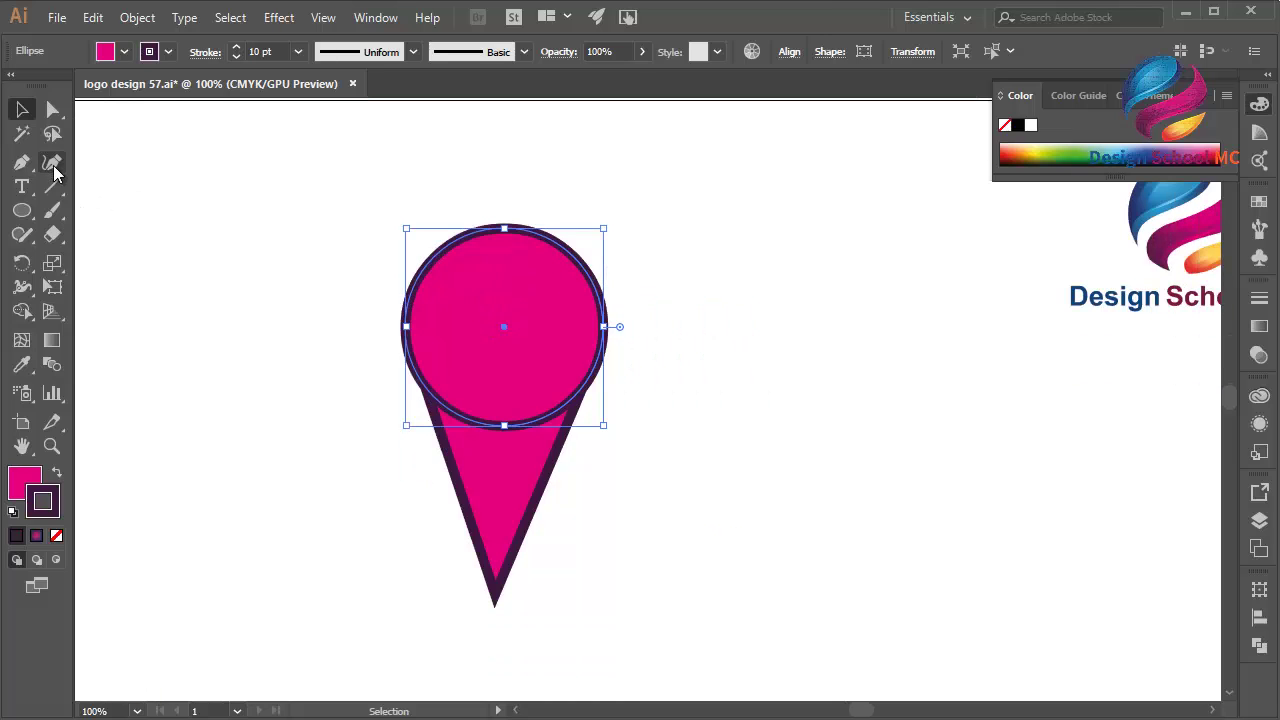
left_click(21, 210)
mouse_move(252, 389)
left_mouse_down()
mouse_move(291, 429)
mouse_move(289, 417)
left_mouse_up()
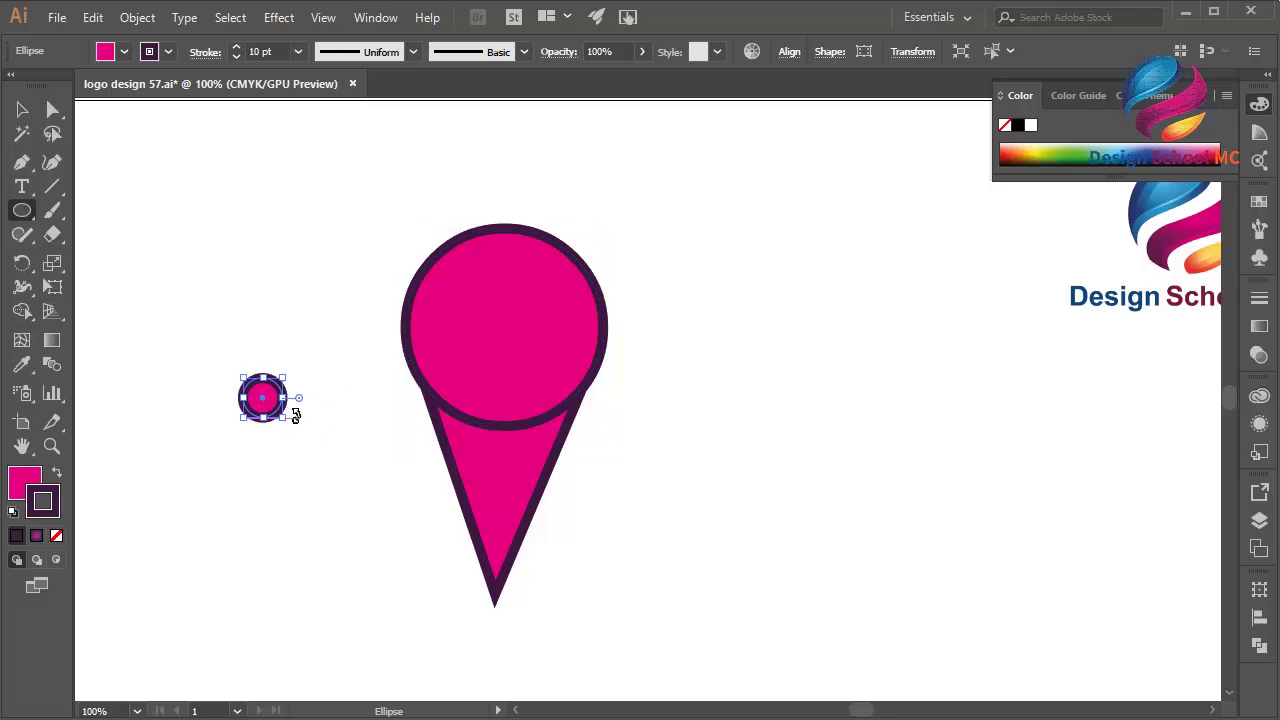
left_click(56, 536)
left_click(22, 478)
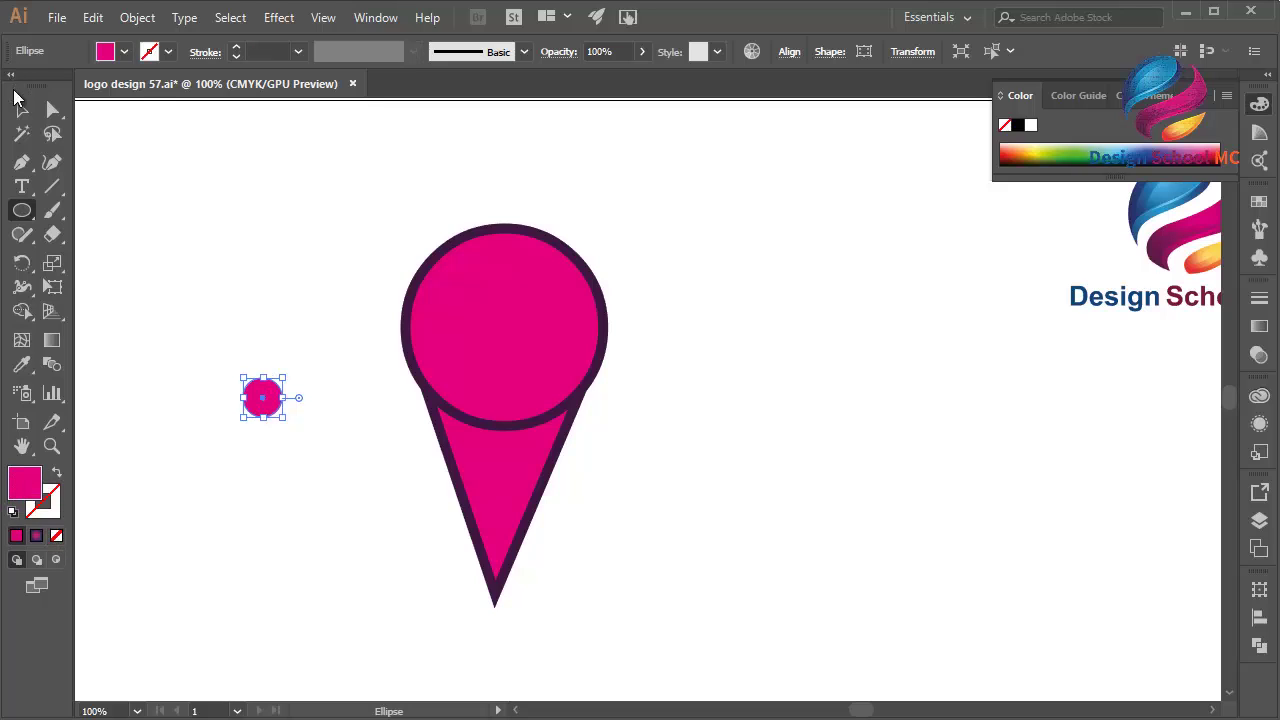
left_click(21, 108)
Draw a large rectangle that covers the lower third of the big circle and the whole cone
left_click(22, 210)
left_click_drag(22, 215, 91, 208)
left_click_drag(383, 364, 628, 485)
left_click(22, 109)
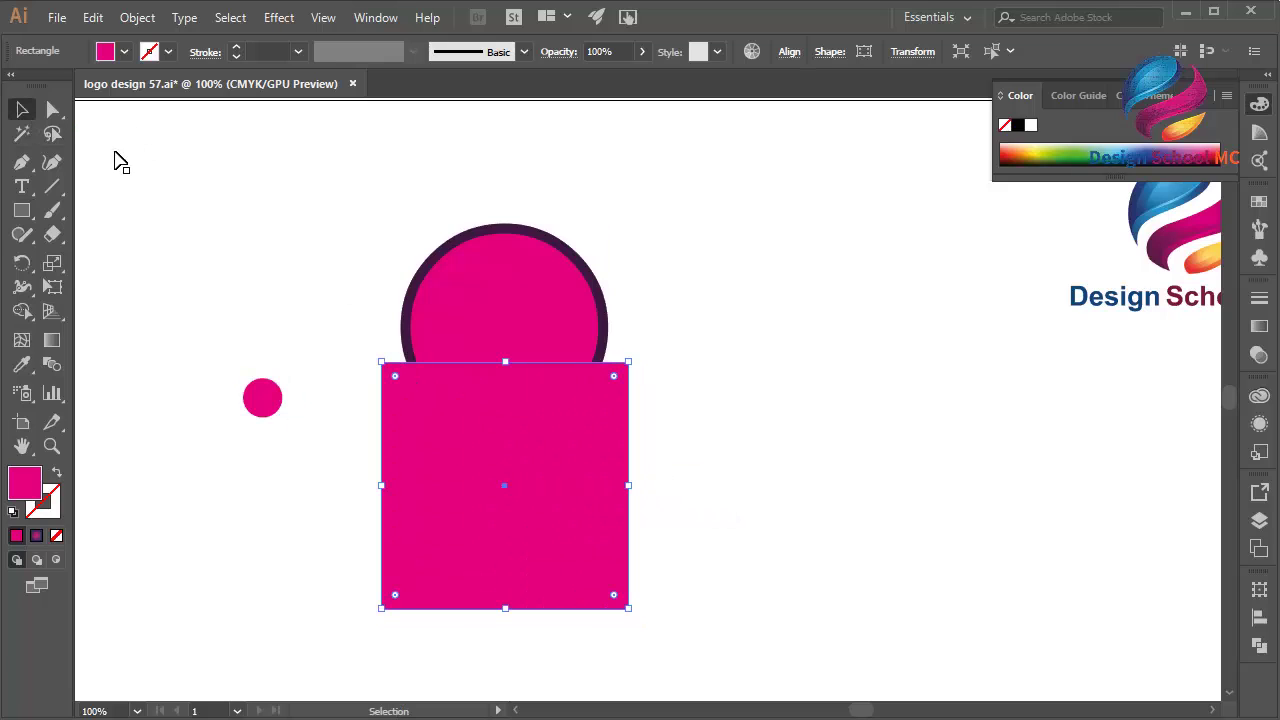
Subtract the rectangle from the big circle with Pathfinder Minus Front to form a flat-bottomed scoop
left_click(540, 306)
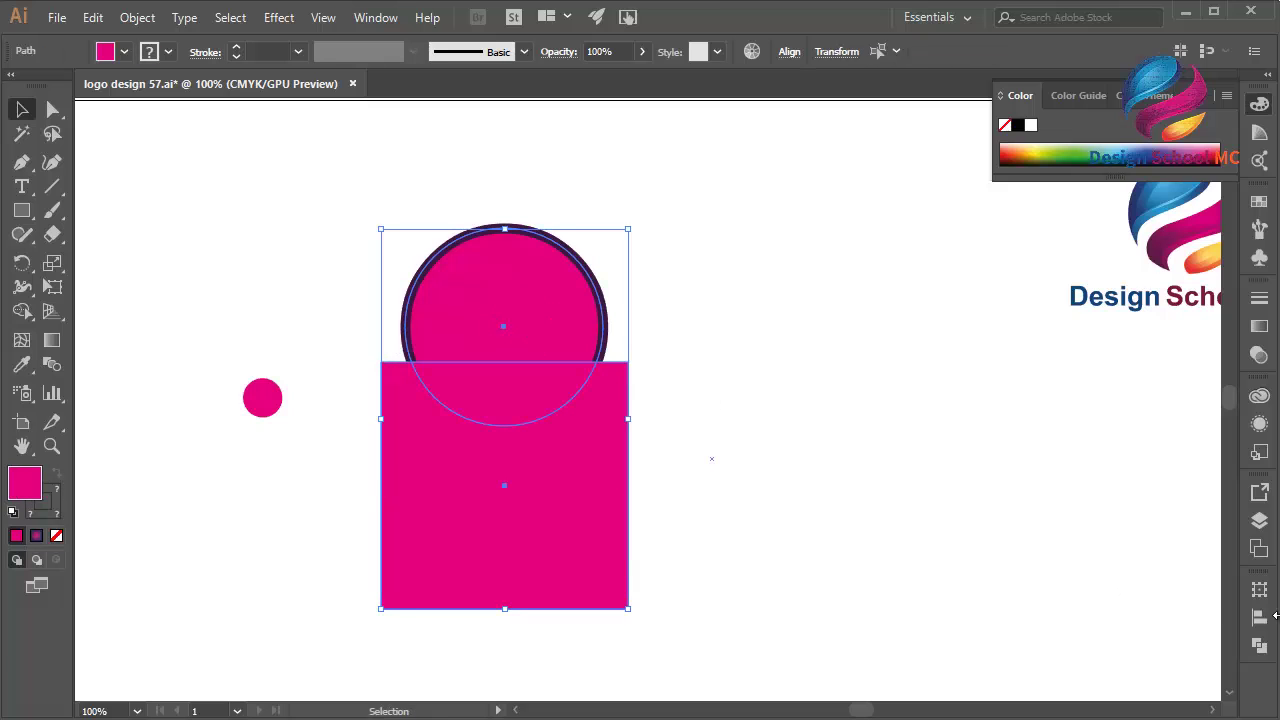
left_click(1261, 644)
left_click(1064, 630)
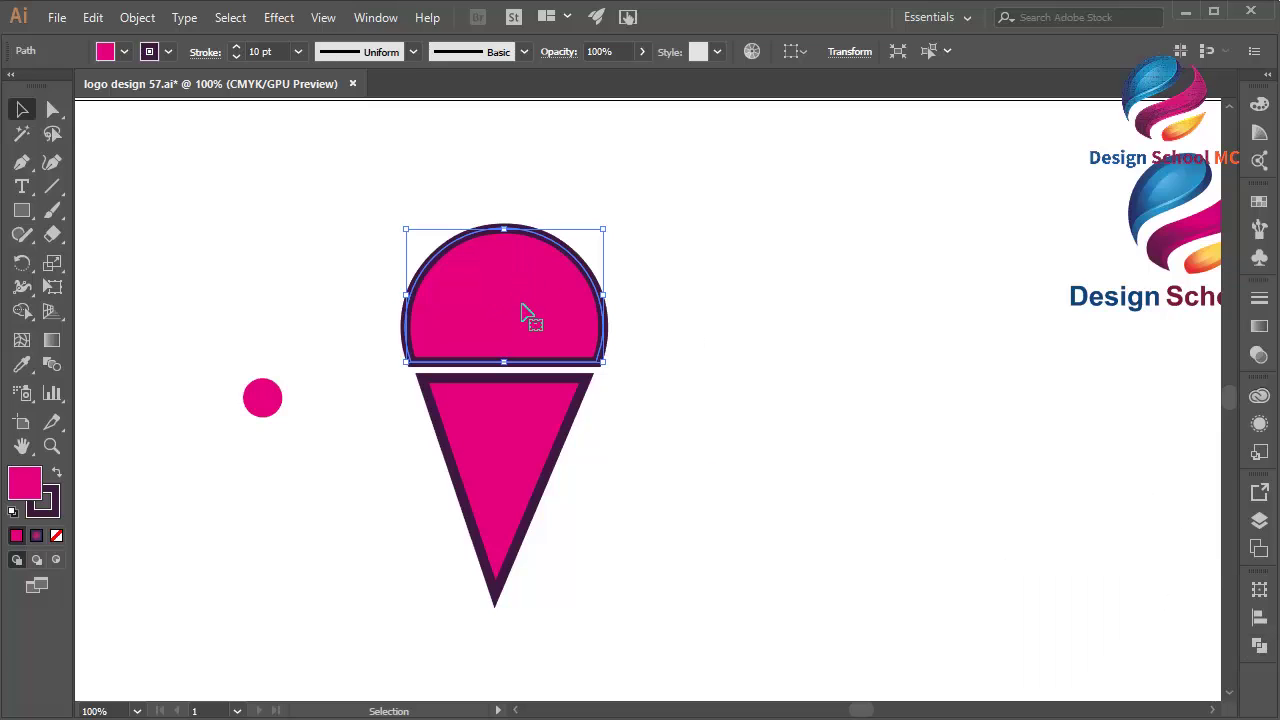
Nudge the flat-bottomed scoop straight down until its base overlaps the cone's top edge
key("Down")
key("Down")
key("Down")
key("Down")
key("Down")
key("Down")
key("Down")
key("Down")
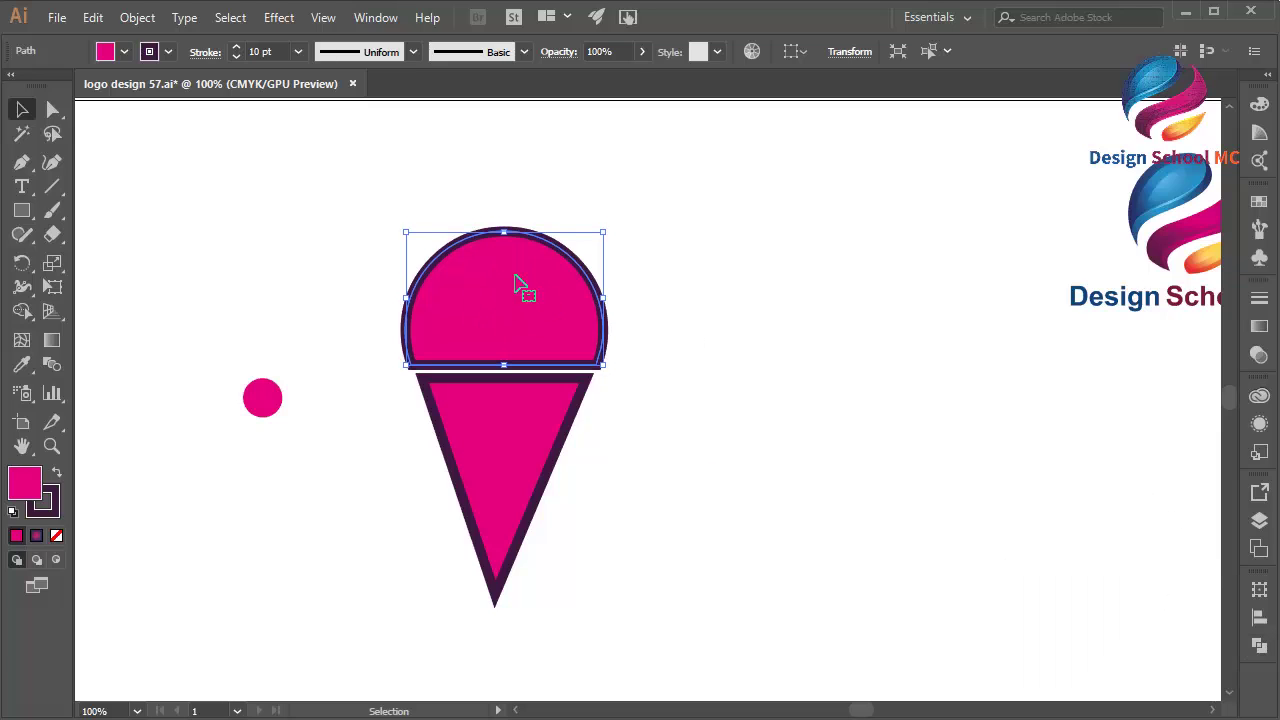
key("Down")
key("Down")
key("Down")
key("Down")
key("Down")
key("Down")
key("Down")
key("Down")
key("Down")
key("Down")
key("Down")
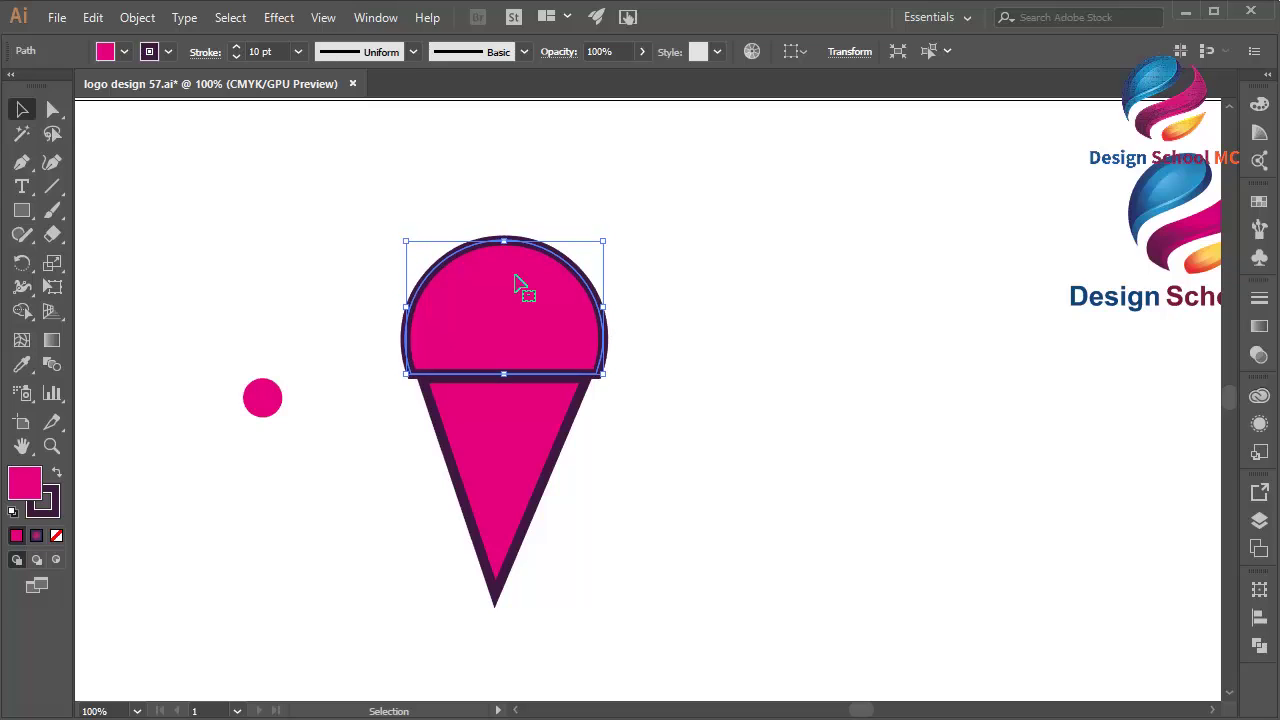
key("Down")
key("Down")
key("Down")
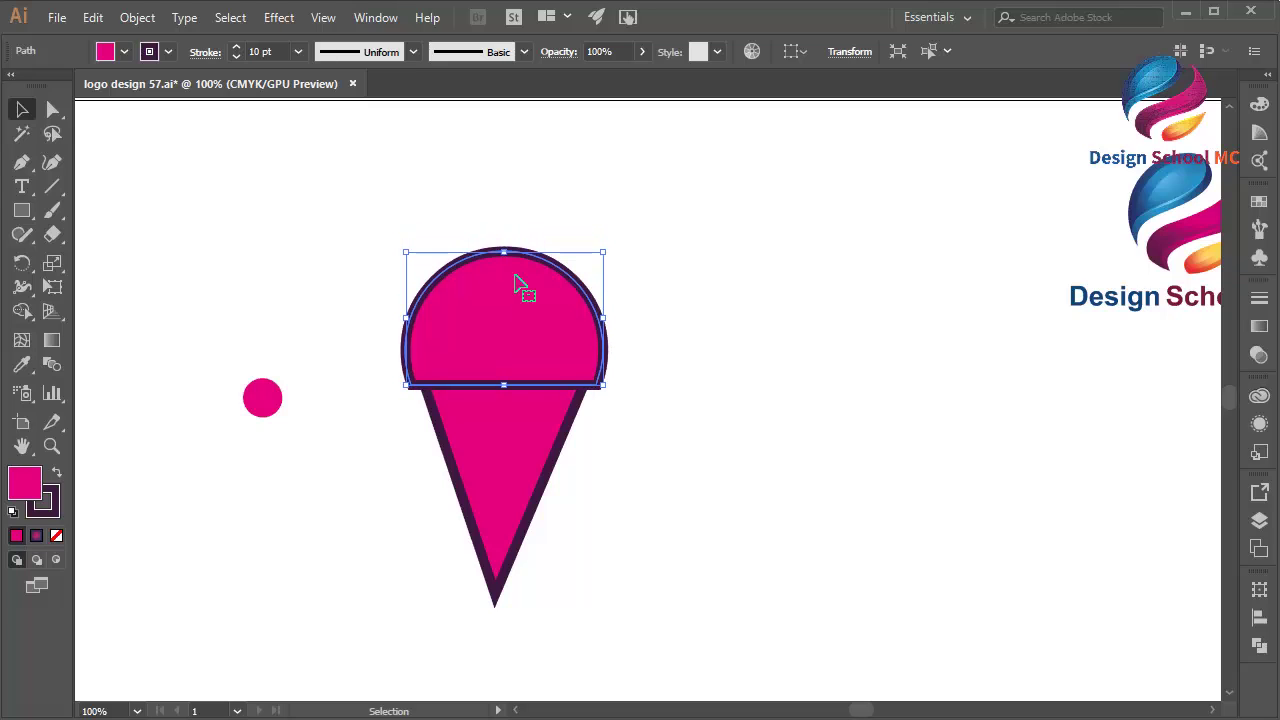
Try to place the small circle over the scoop's lower-left corner
left_click(259, 399)
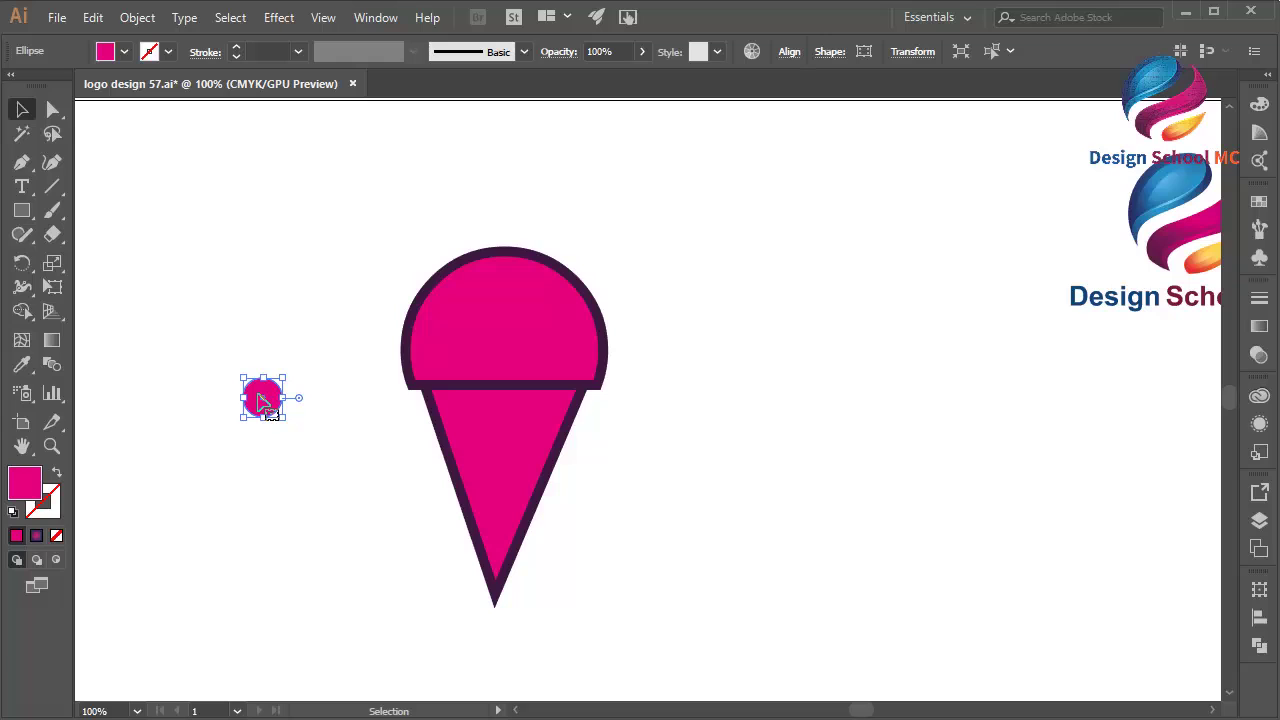
left_click_drag(263, 399, 428, 372)
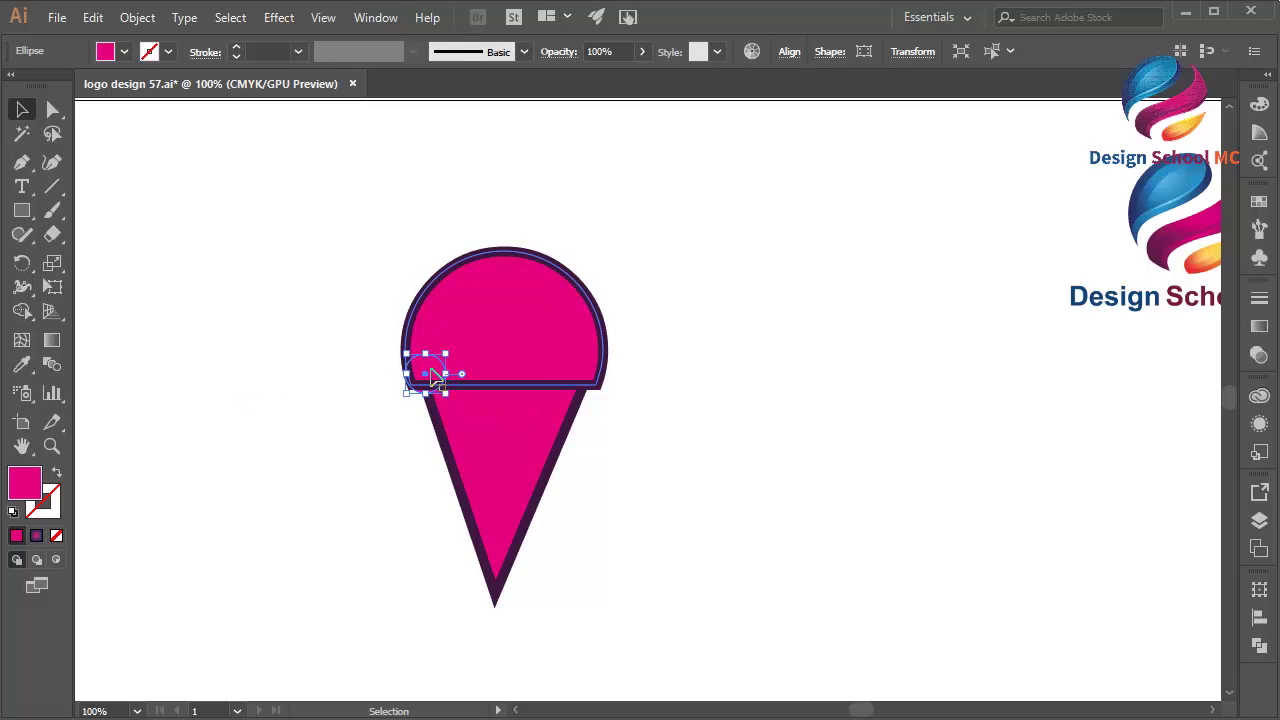
key("ctrl+shift+a")
Draw a new small circle without a stroke and position it over the scoop's lower-left corner
left_click_drag(22, 211, 112, 260)
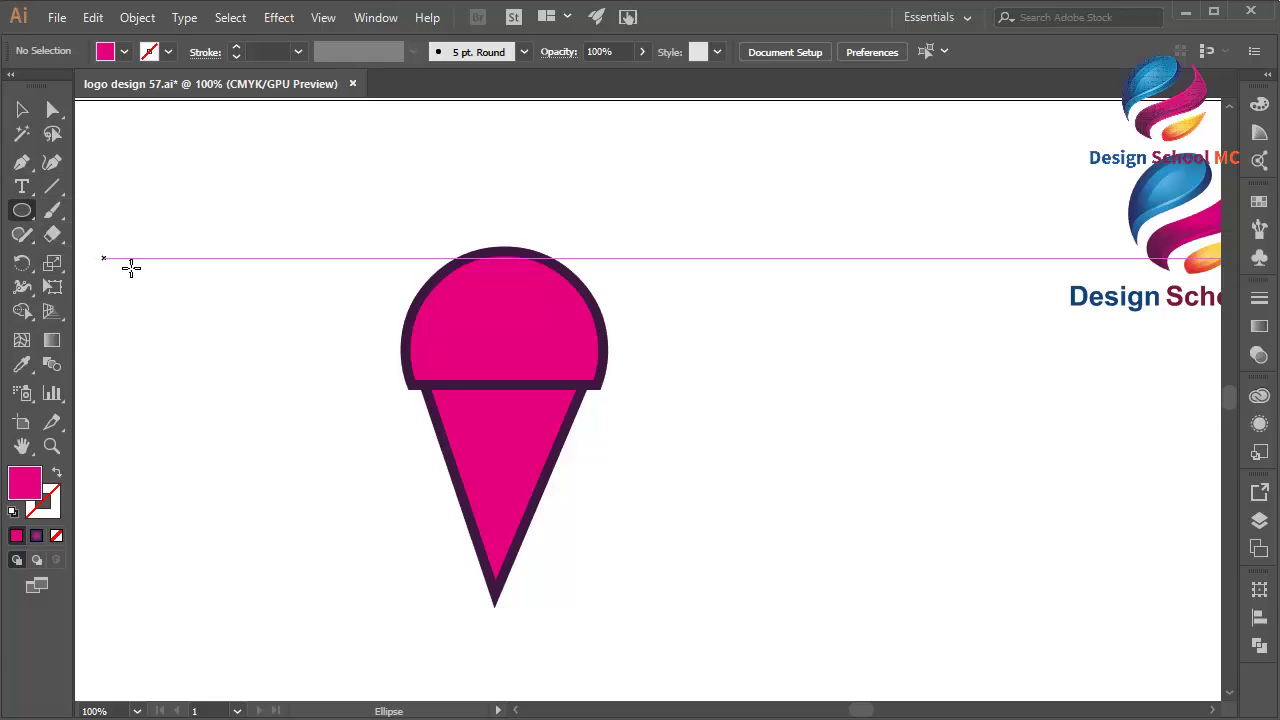
left_click_drag(223, 340, 437, 382)
left_click(18, 110)
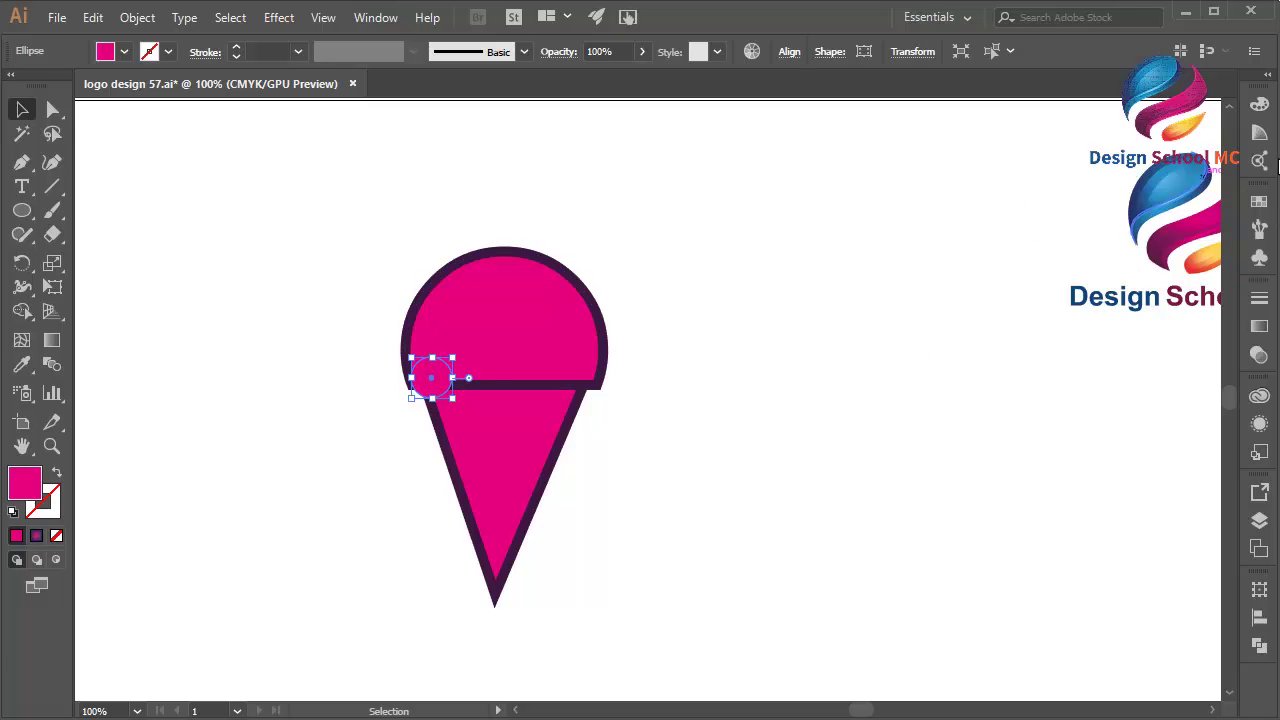
Fill the small circle at the scoop's lower-left corner with the medium green swatch
left_click(1259, 202)
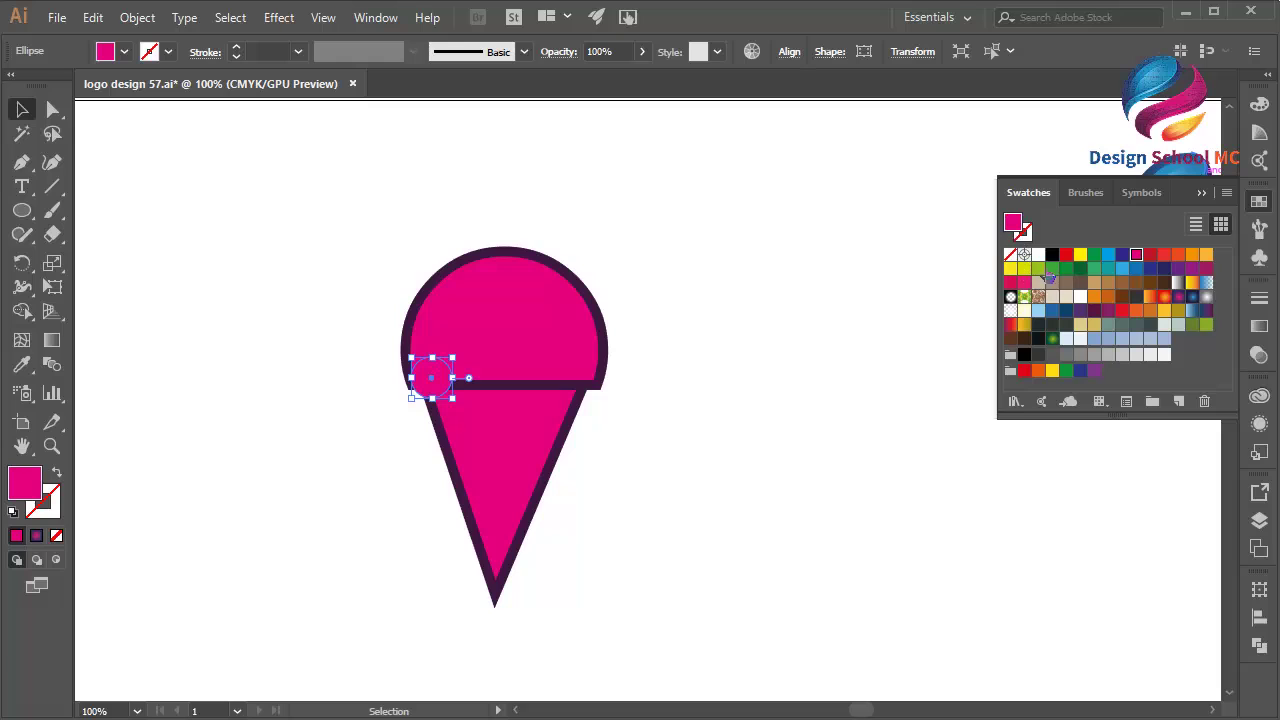
left_click(1038, 270)
left_click(1052, 268)
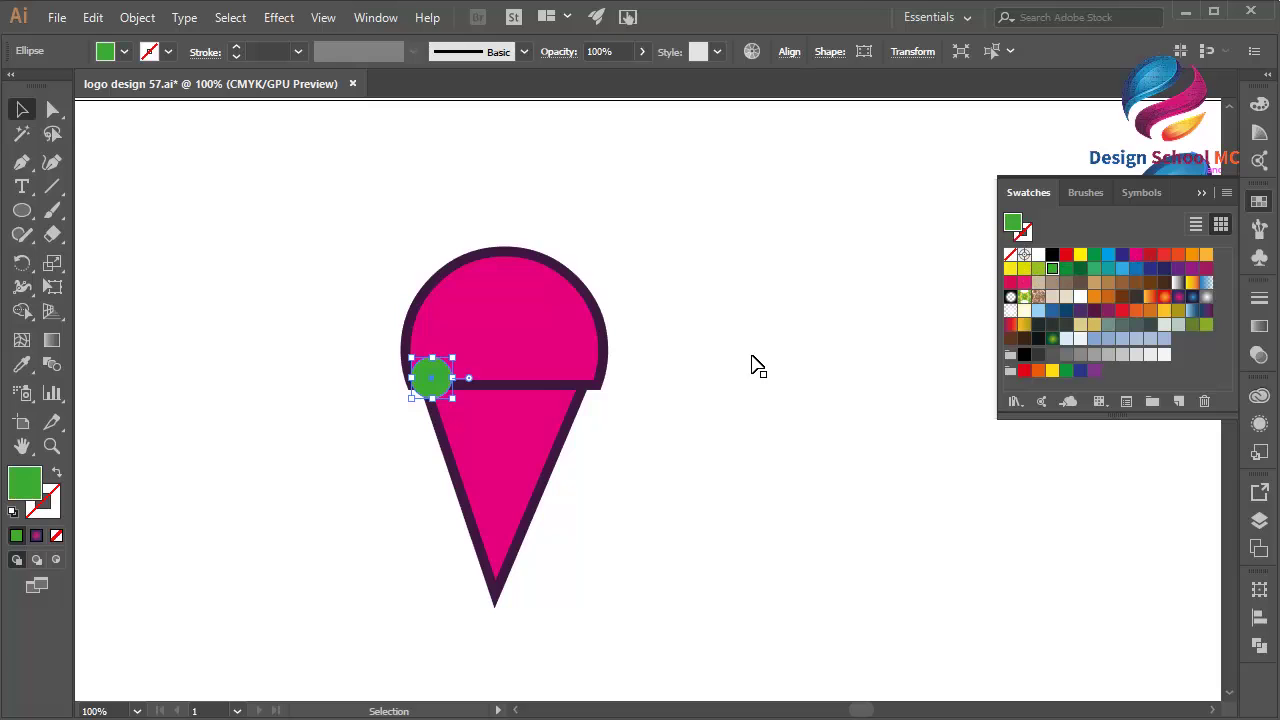
left_click(620, 398)
Duplicate the green circle and place the copy directly to its right, slightly lower on the scoop's bottom edge
left_click(431, 377)
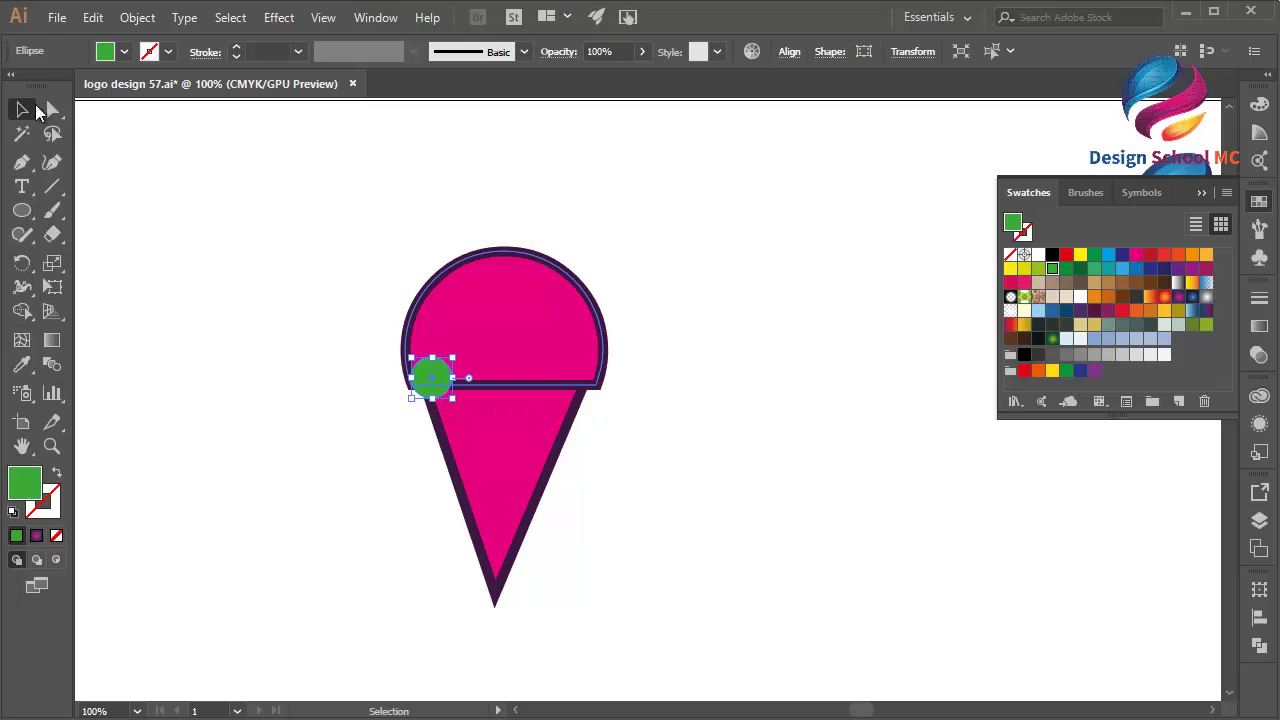
left_click(94, 19)
left_click(150, 114)
left_click(93, 19)
left_click(150, 157)
mouse_move(465, 389)
left_mouse_down()
mouse_move(505, 385)
mouse_move(466, 403)
mouse_move(482, 400)
left_mouse_up()
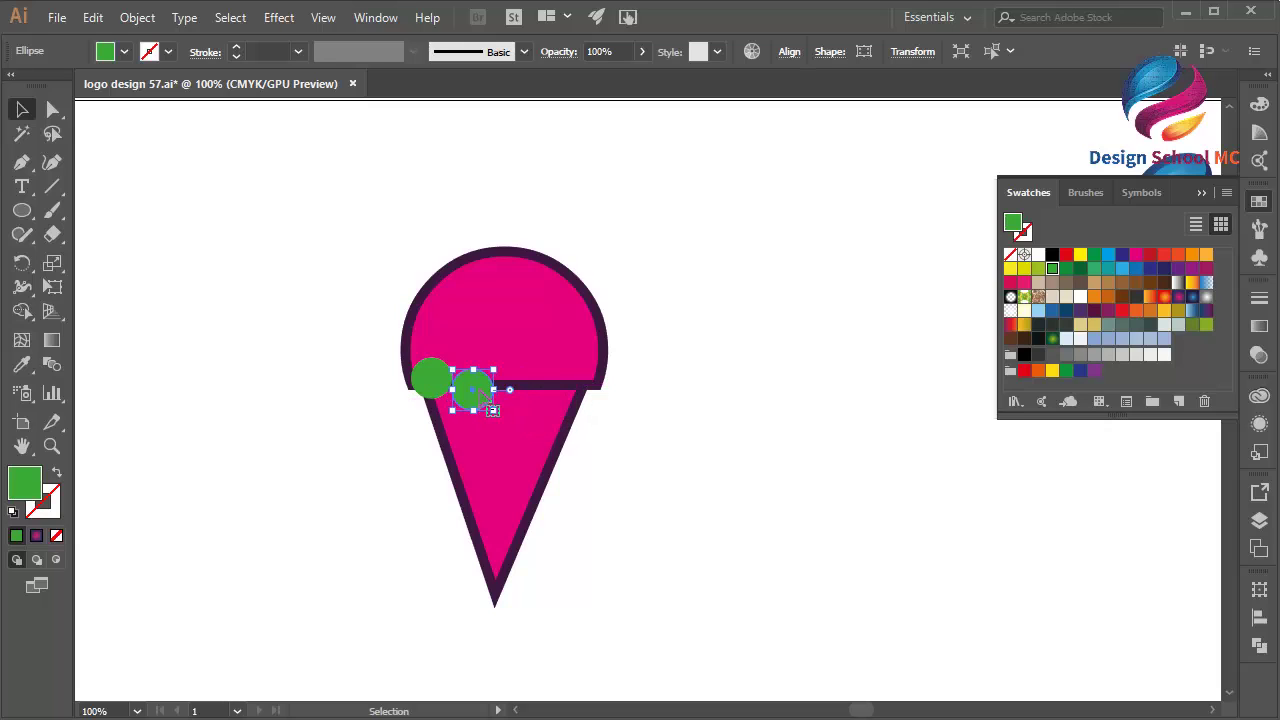
Delete both small green circles and draw a closed green shape with the Pen tool along the scoop's bottom edge, with one long central drip
left_click(428, 386, "shift")
key("Delete")
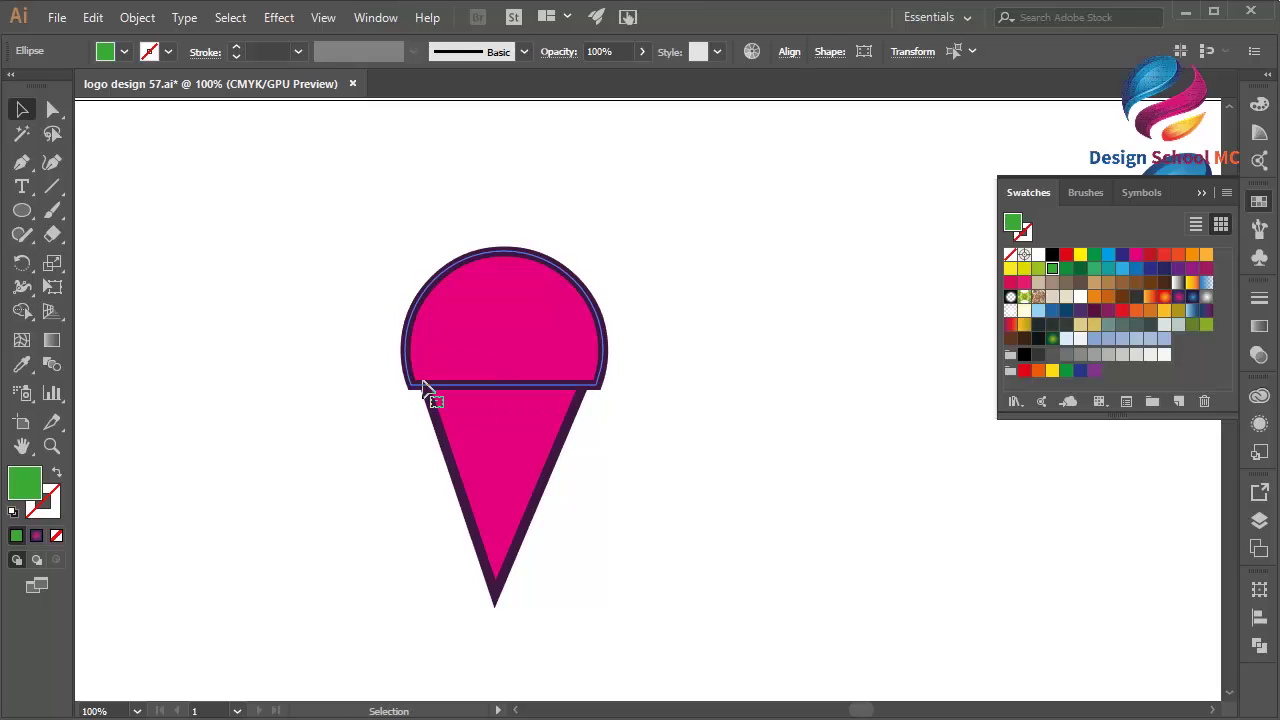
left_click(22, 162)
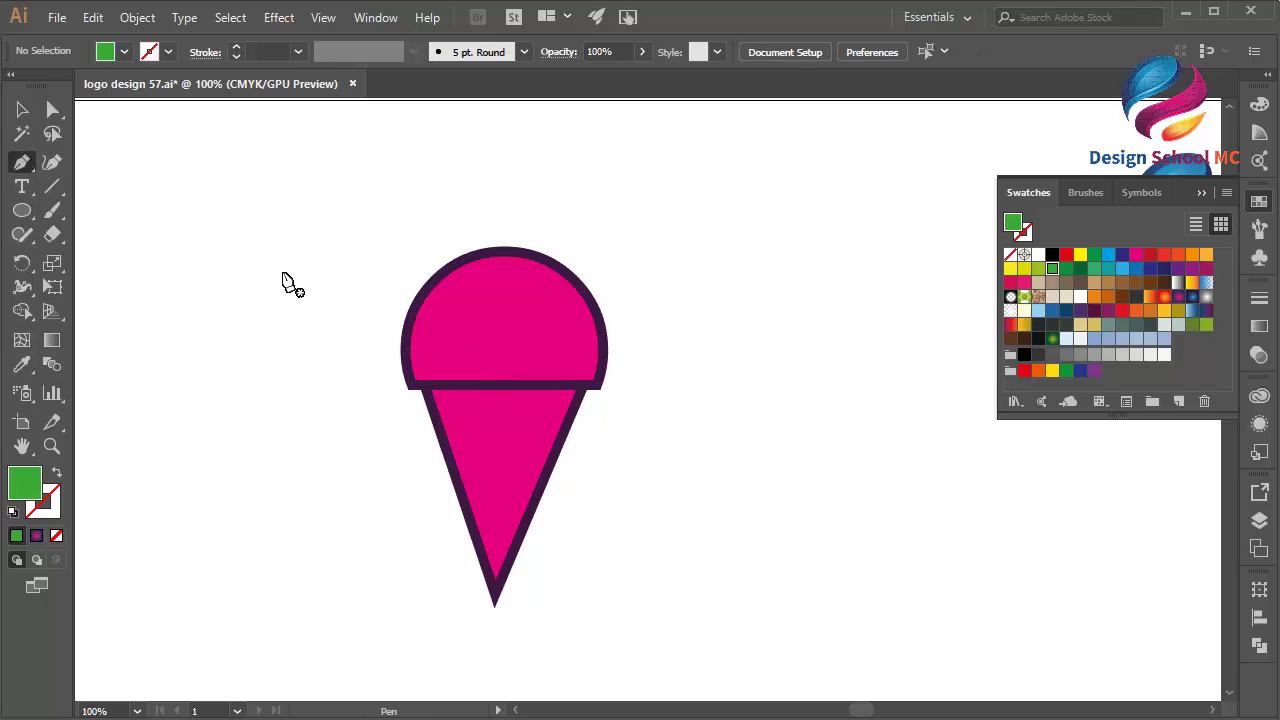
left_click(408, 379)
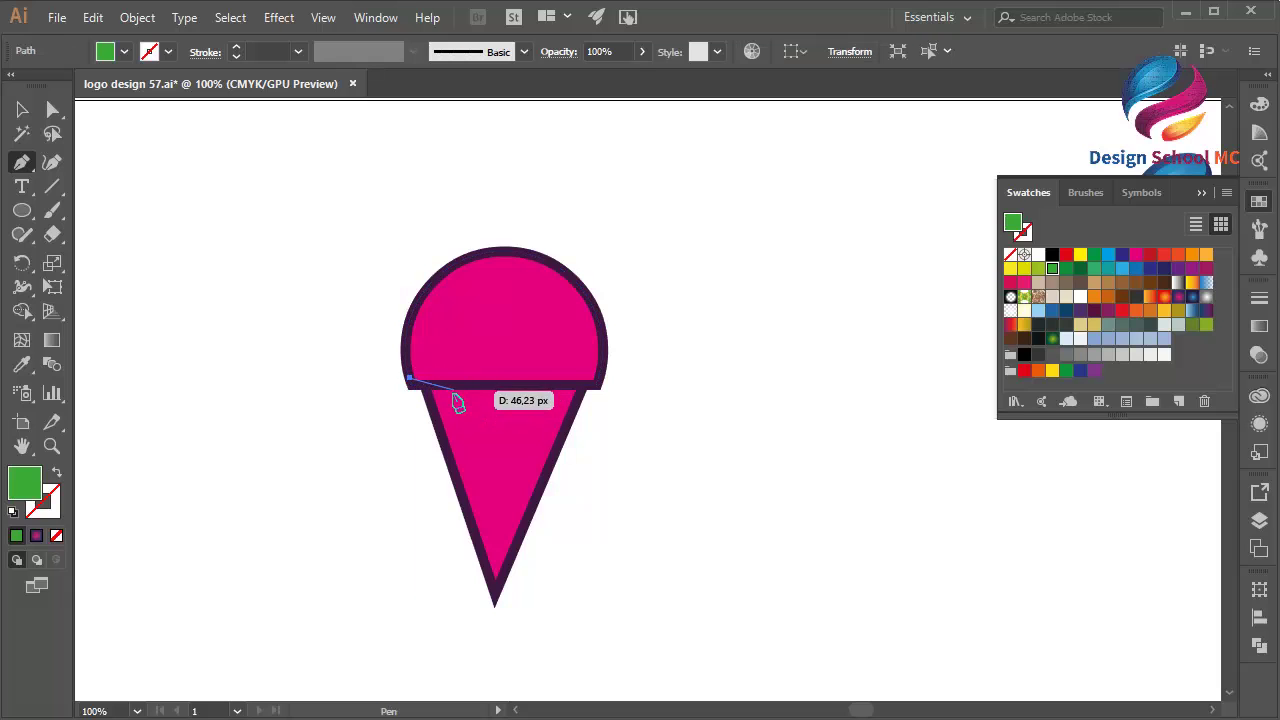
left_click_drag(487, 364, 486, 358)
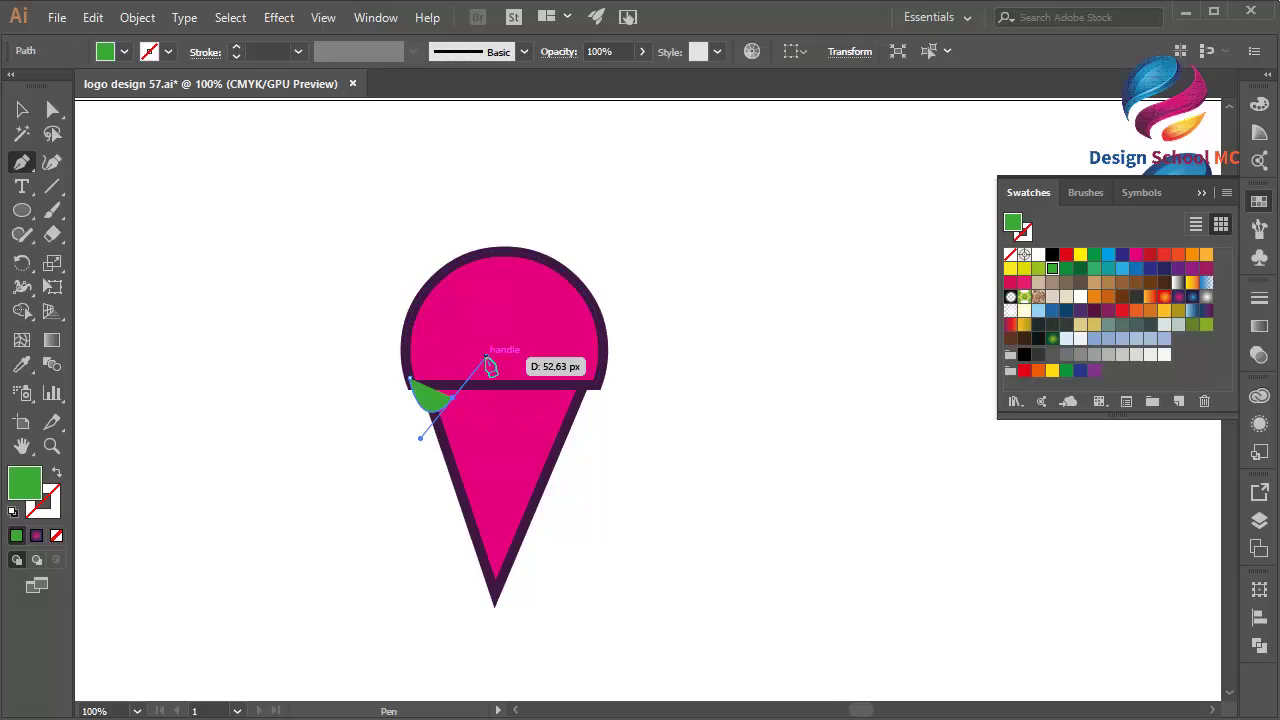
left_click_drag(493, 431, 486, 444)
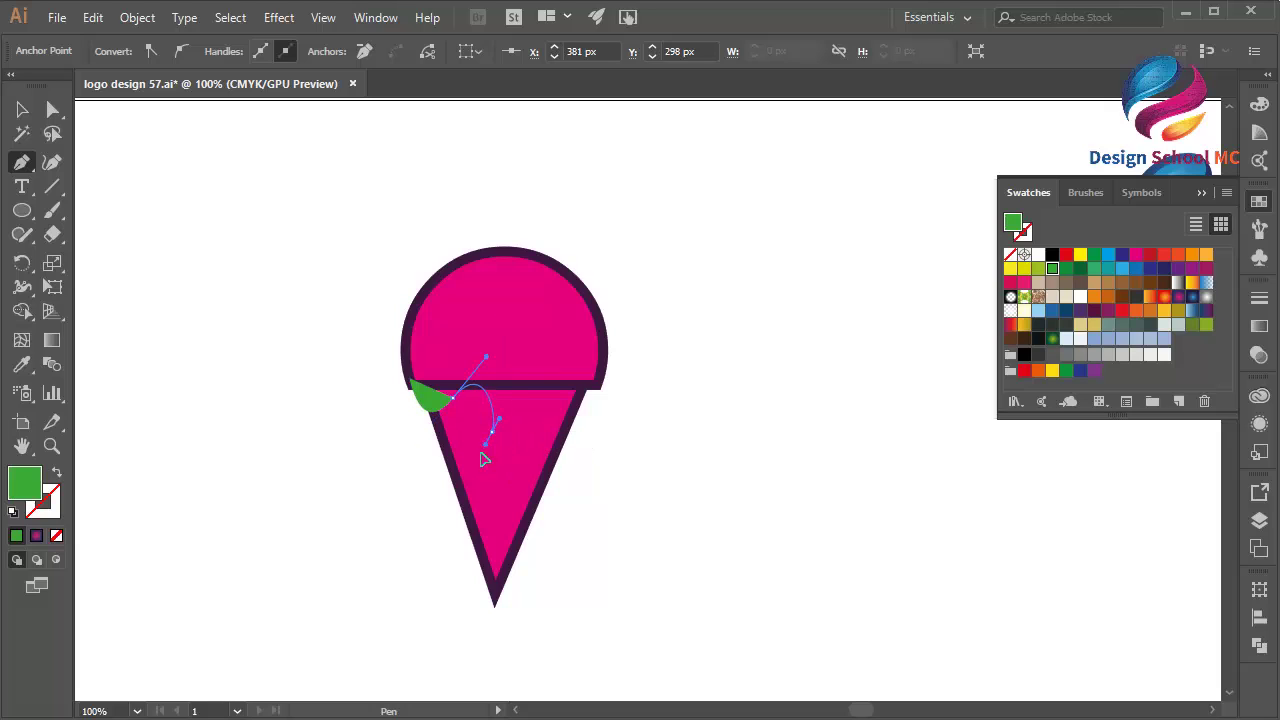
left_click_drag(524, 448, 503, 355)
left_click(498, 348)
left_click(410, 380)
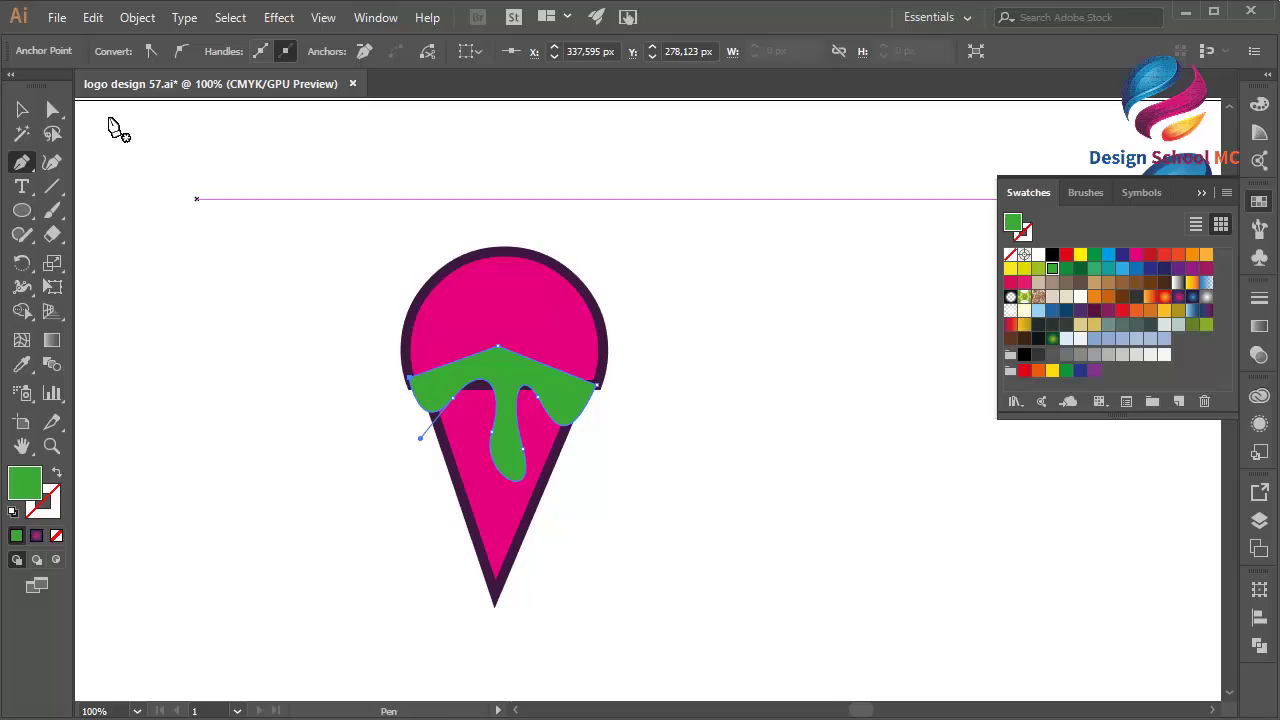
left_click(23, 110)
left_click(555, 285, "shift")
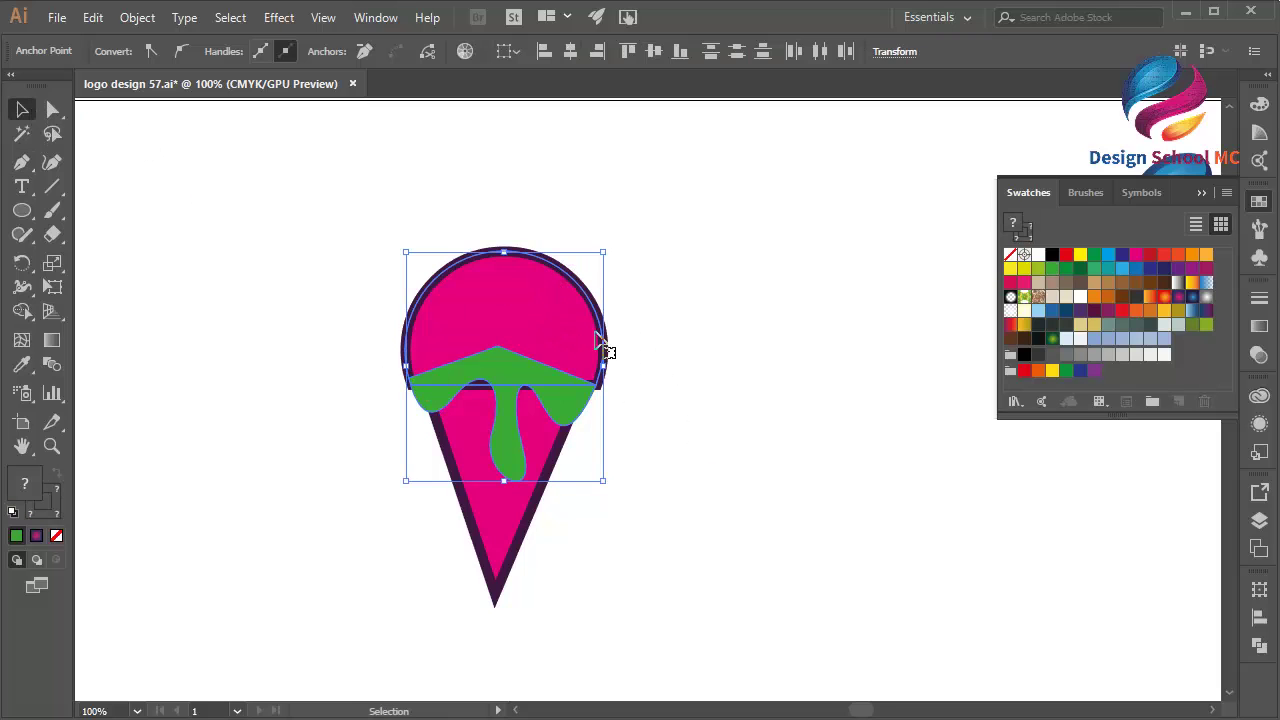
left_click(711, 458)
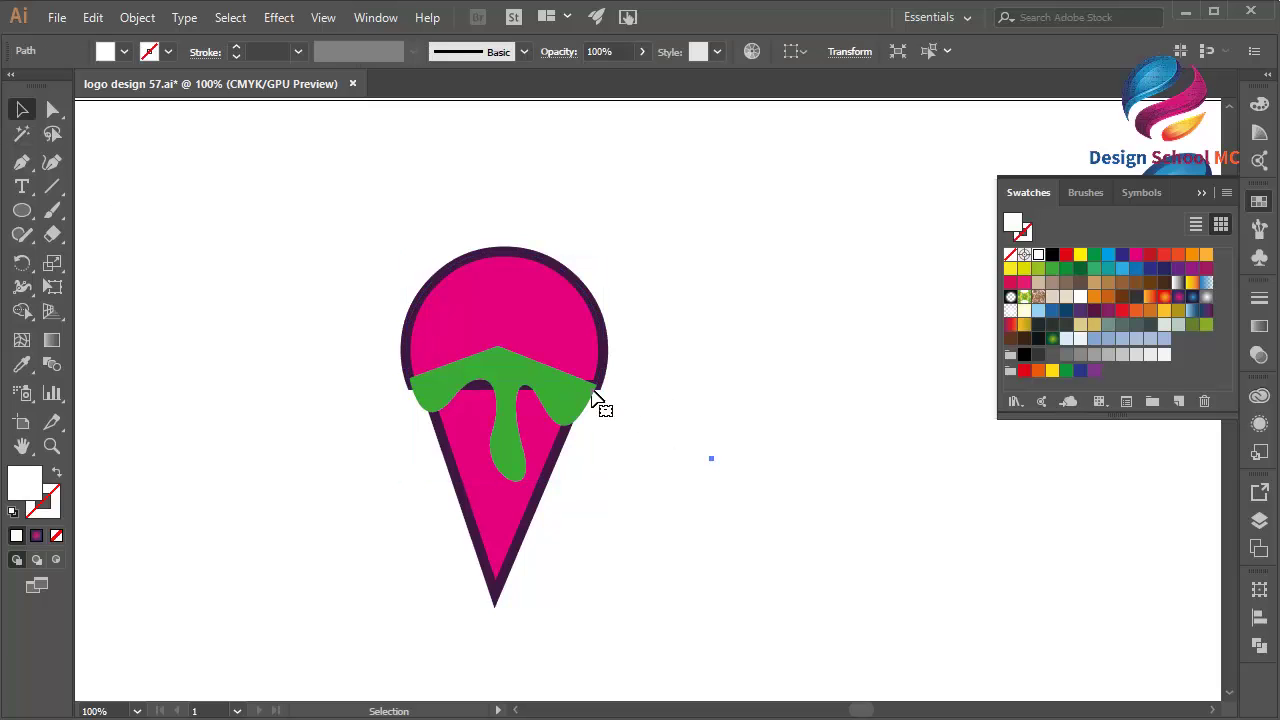
Reshape the green drip by moving the anchor points beside the central drip downward and outward
left_click(53, 109)
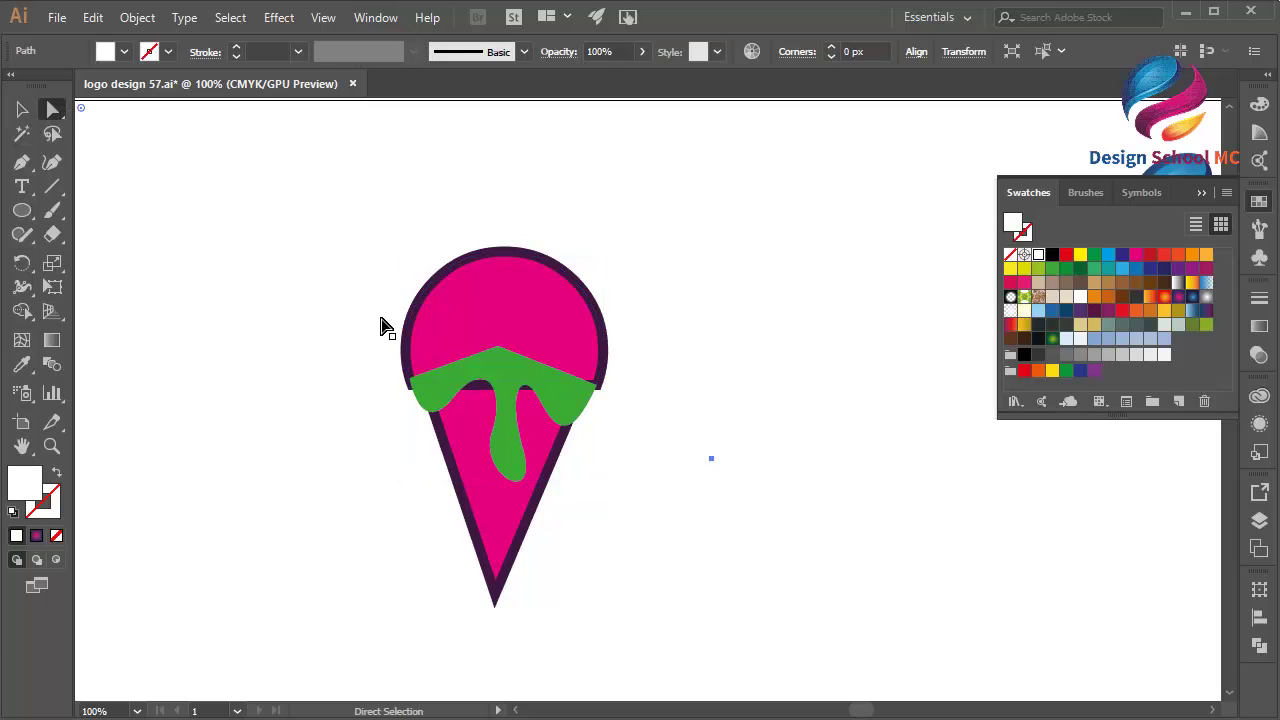
left_click(483, 388)
mouse_move(466, 405)
left_mouse_down()
mouse_move(428, 425)
mouse_move(455, 404)
mouse_move(456, 425)
left_mouse_up()
left_click(540, 405)
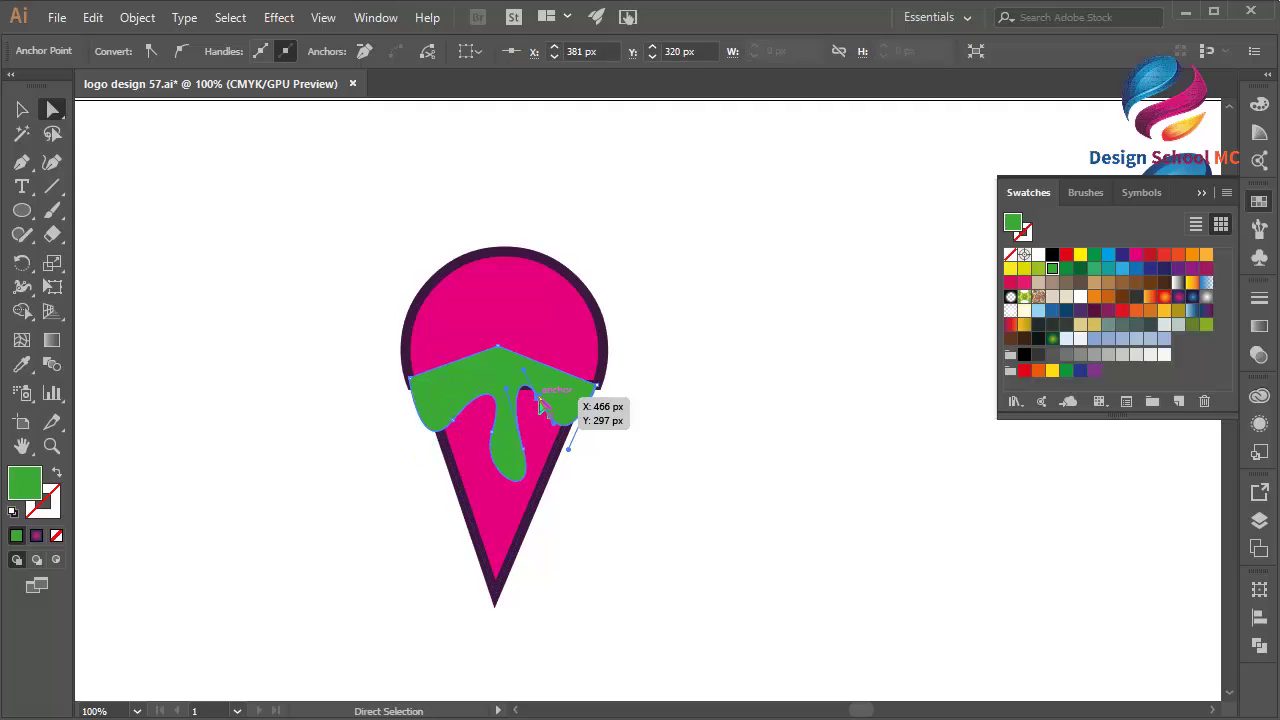
left_click_drag(540, 408, 570, 433)
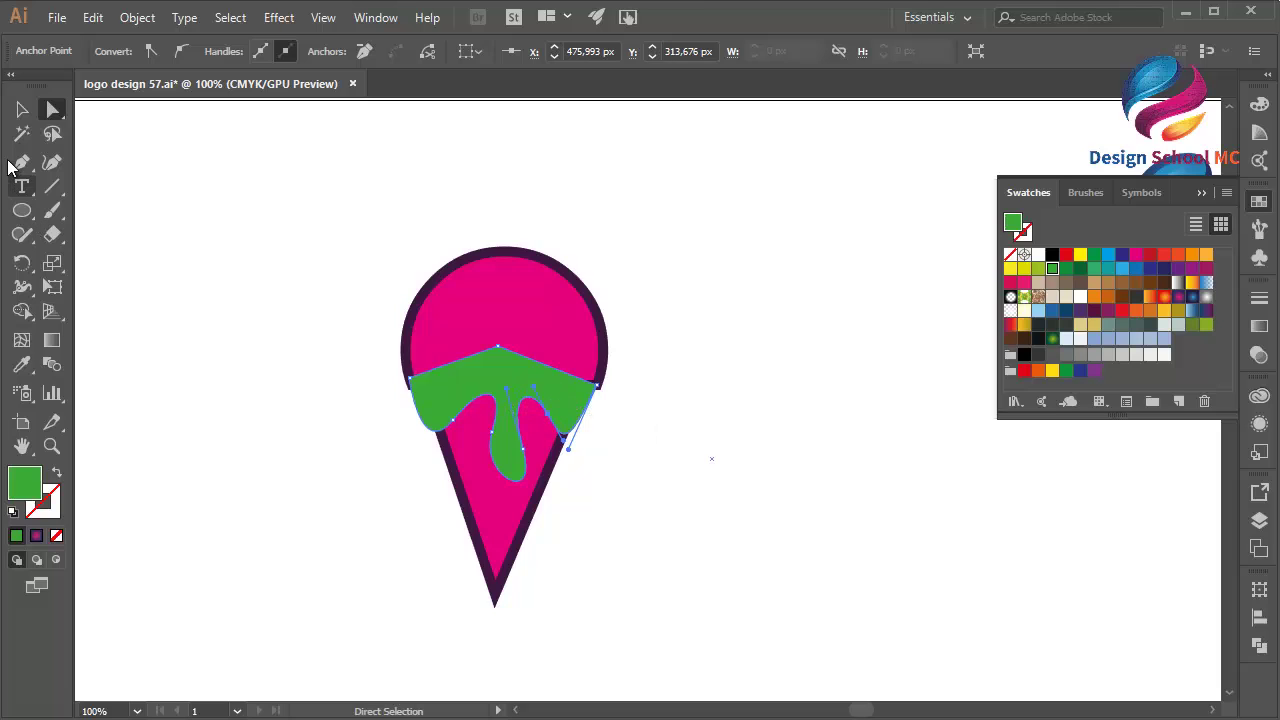
Unite the green drip shape and the pink scoop into a single shape
left_click(17, 113)
left_click(572, 336, "shift")
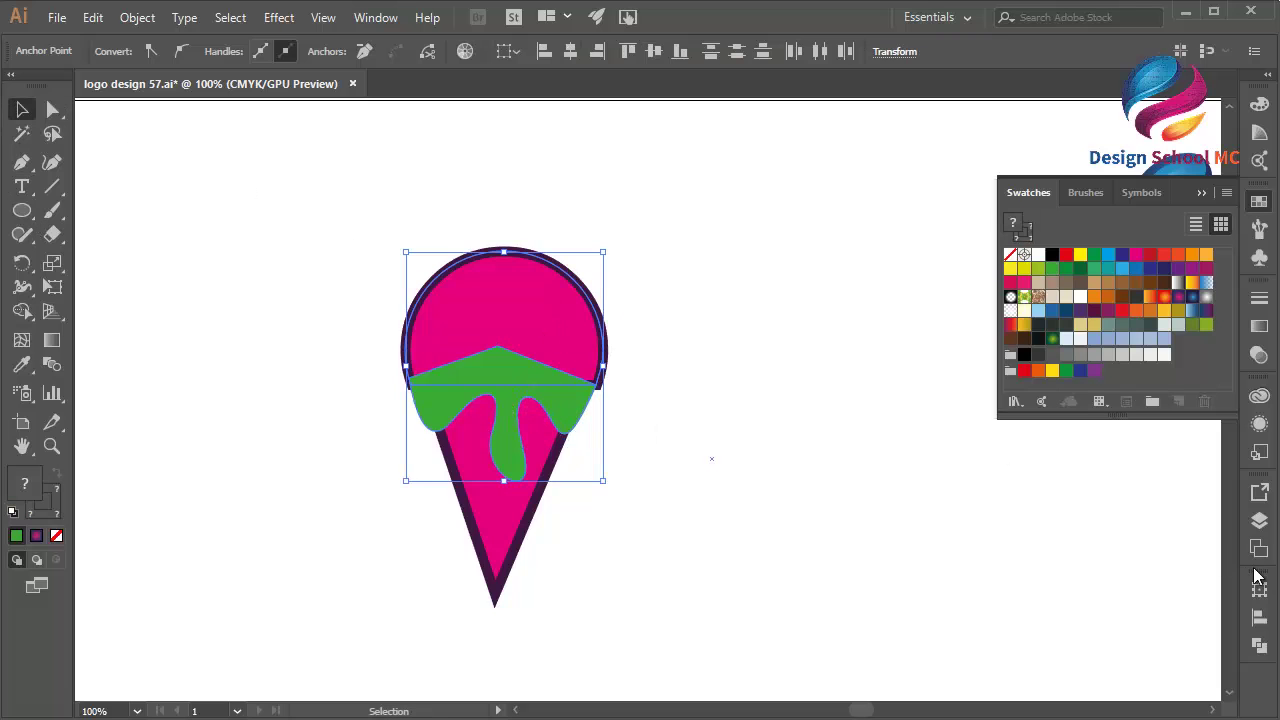
left_click(1262, 646)
left_click(1030, 632)
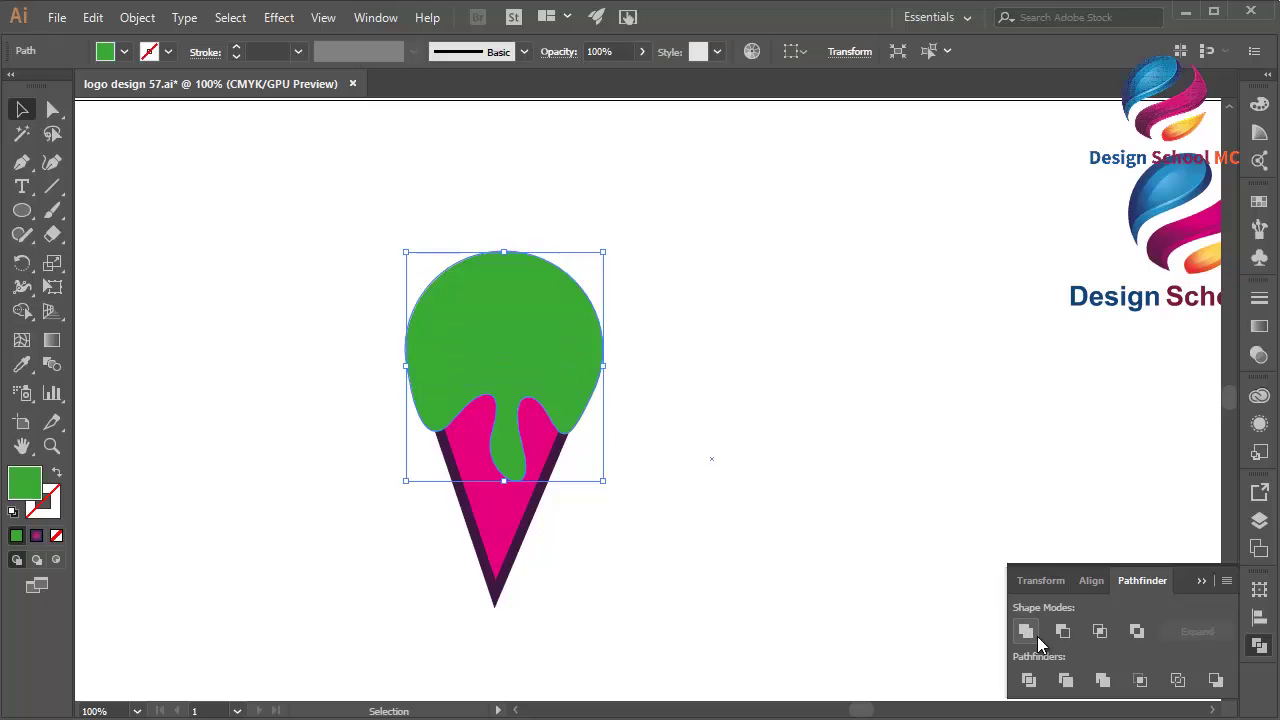
left_click(1202, 581)
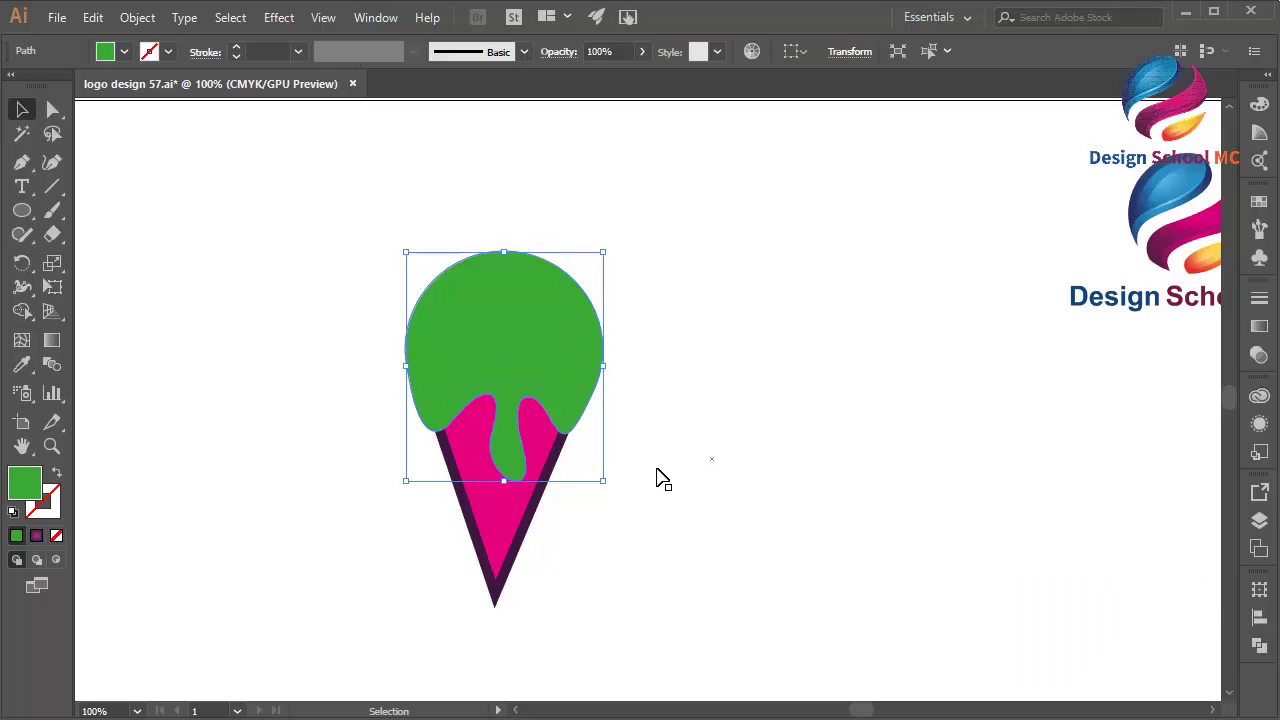
Choose a dark brown stroke colour for the united scoop shape
double_click(53, 508)
left_click_drag(437, 422, 663, 416)
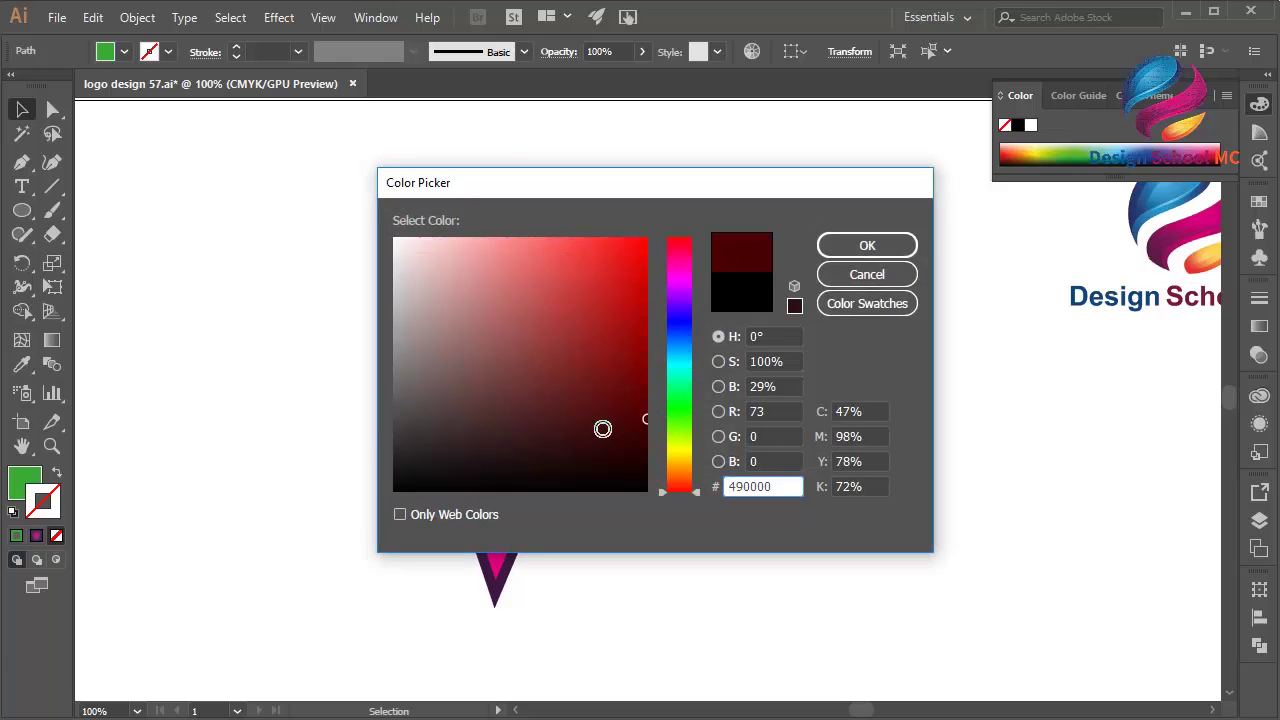
left_click(678, 477)
left_click_drag(680, 480, 682, 476)
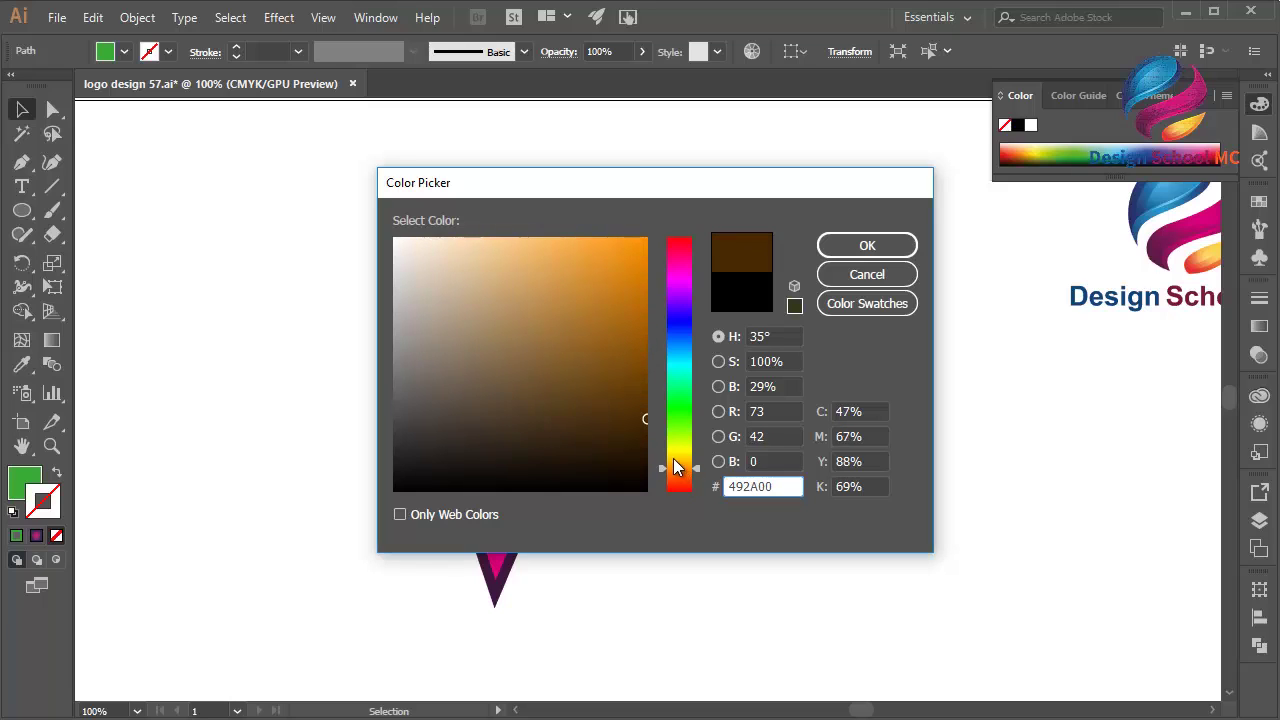
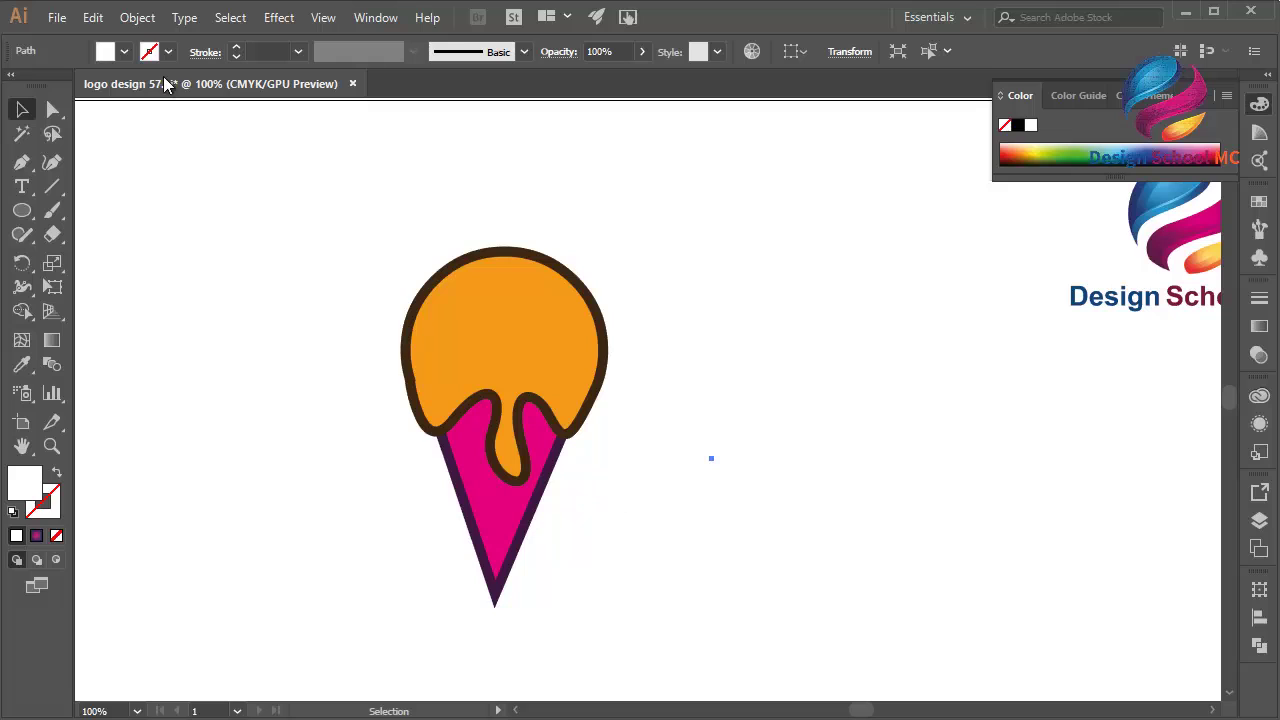
Smooth the kink on the scoop's left edge by adjusting the curve handle of the anchor beside the left drip
left_click(53, 109)
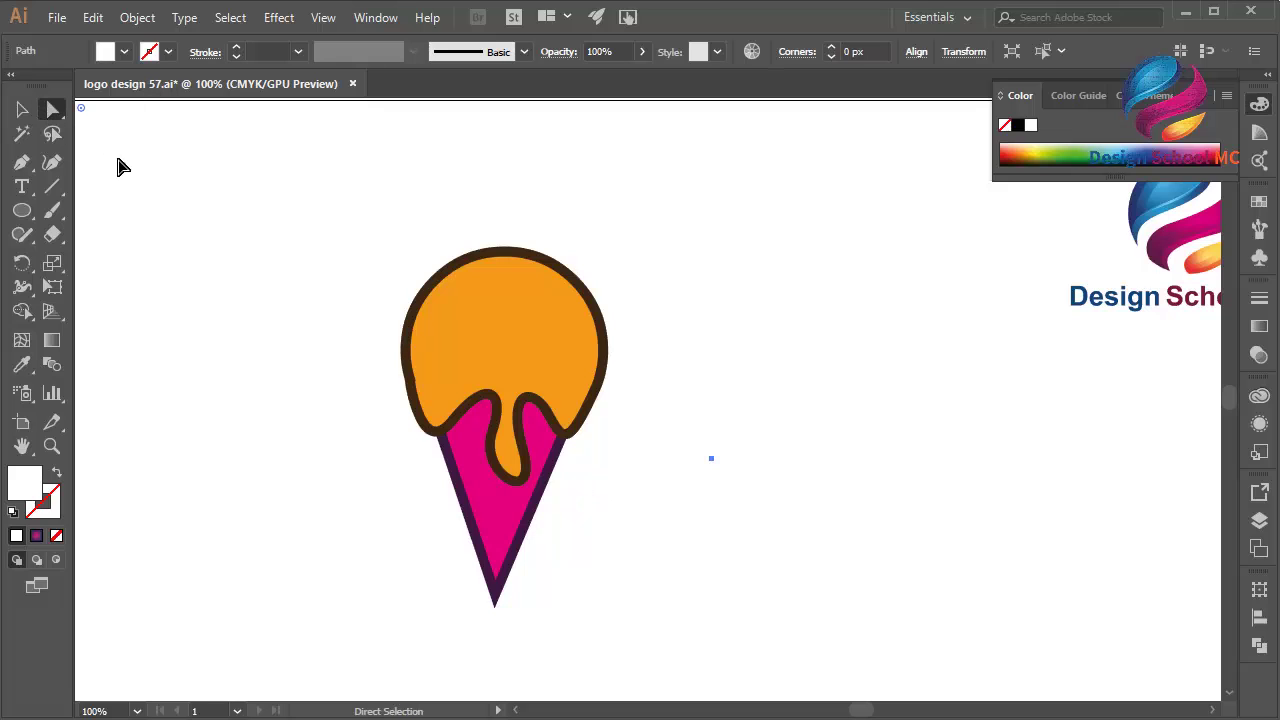
left_click(412, 374)
key("ctrl+plus")
key("ctrl+plus")
key("ctrl+plus")
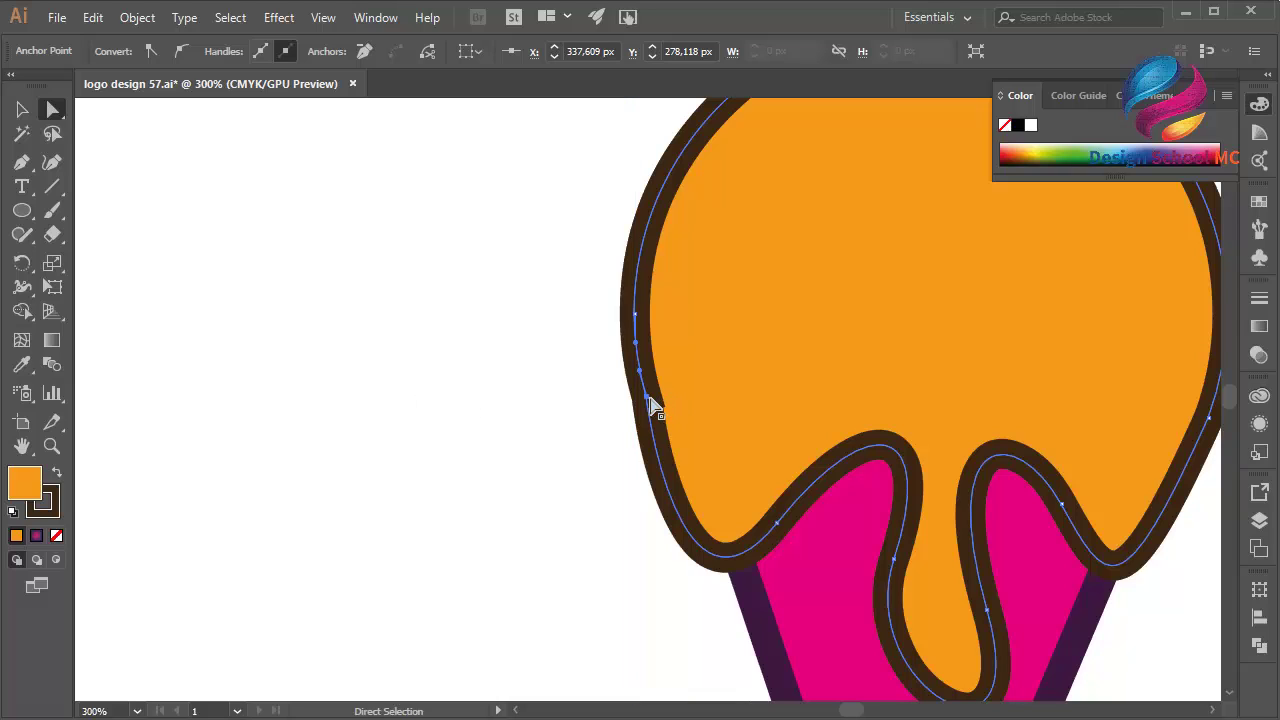
left_click(650, 400)
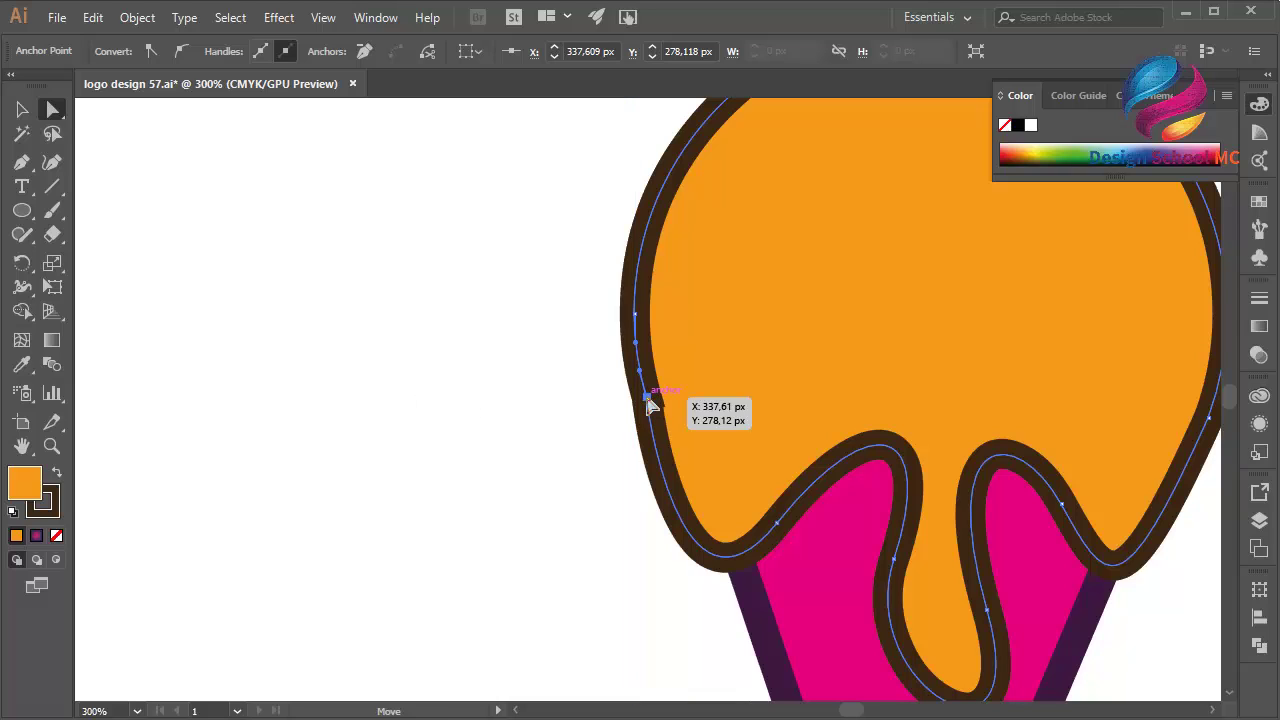
left_click(777, 522)
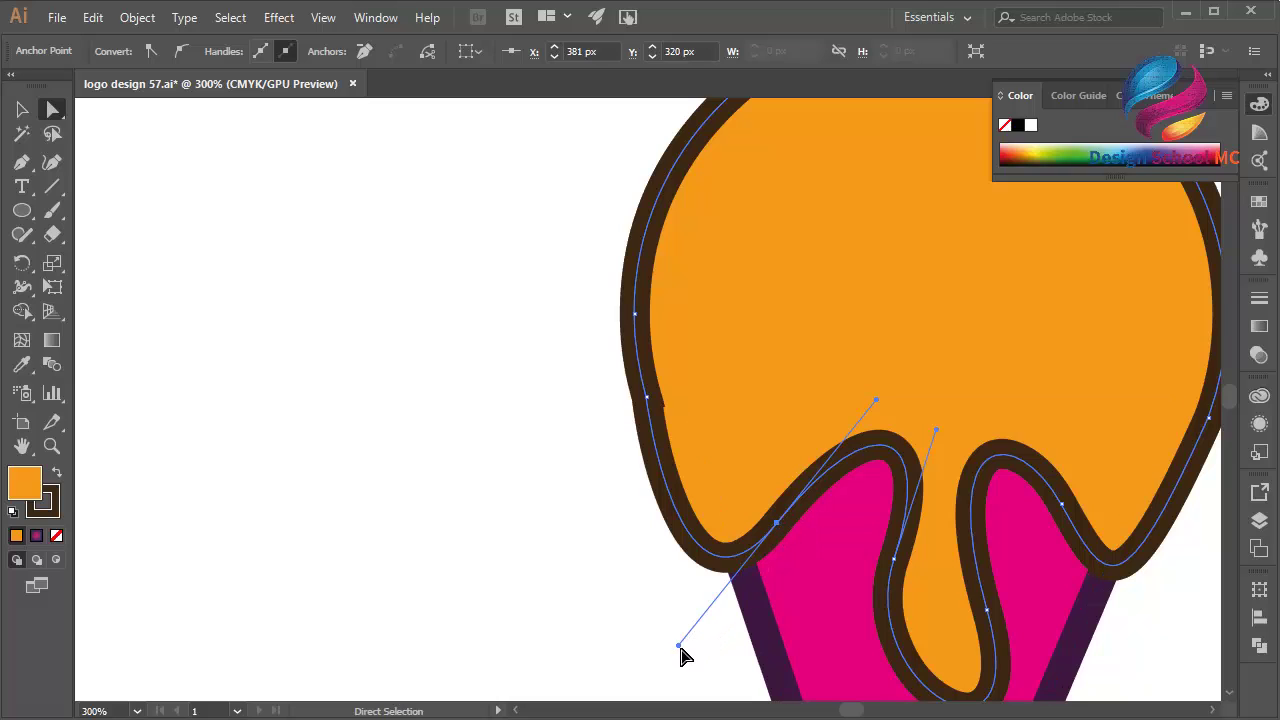
left_click_drag(680, 646, 716, 645)
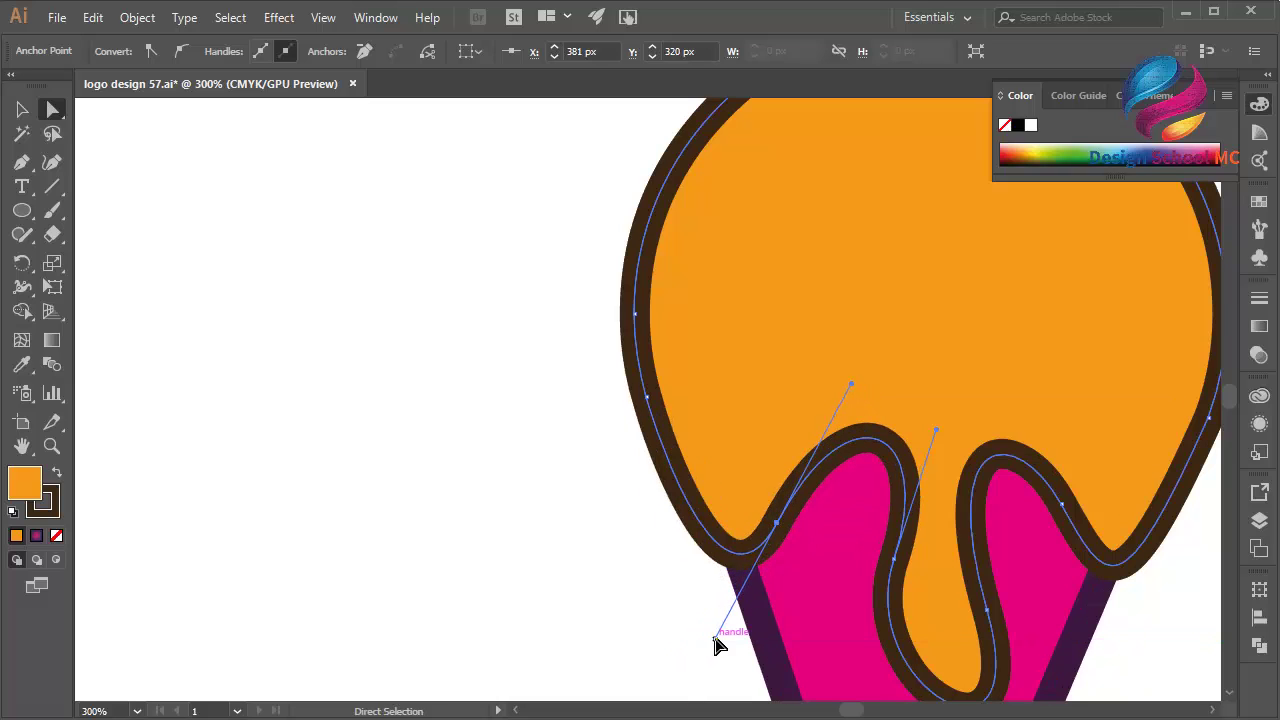
left_click(577, 551)
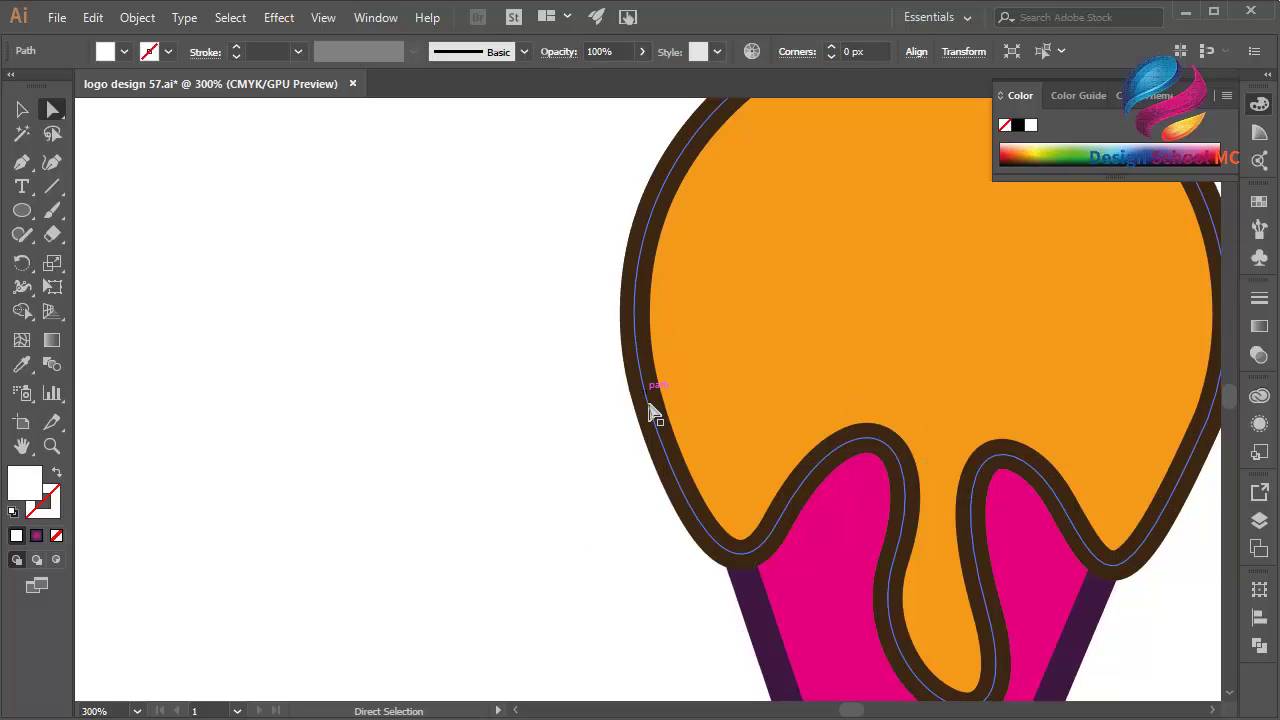
key("ctrl+1")
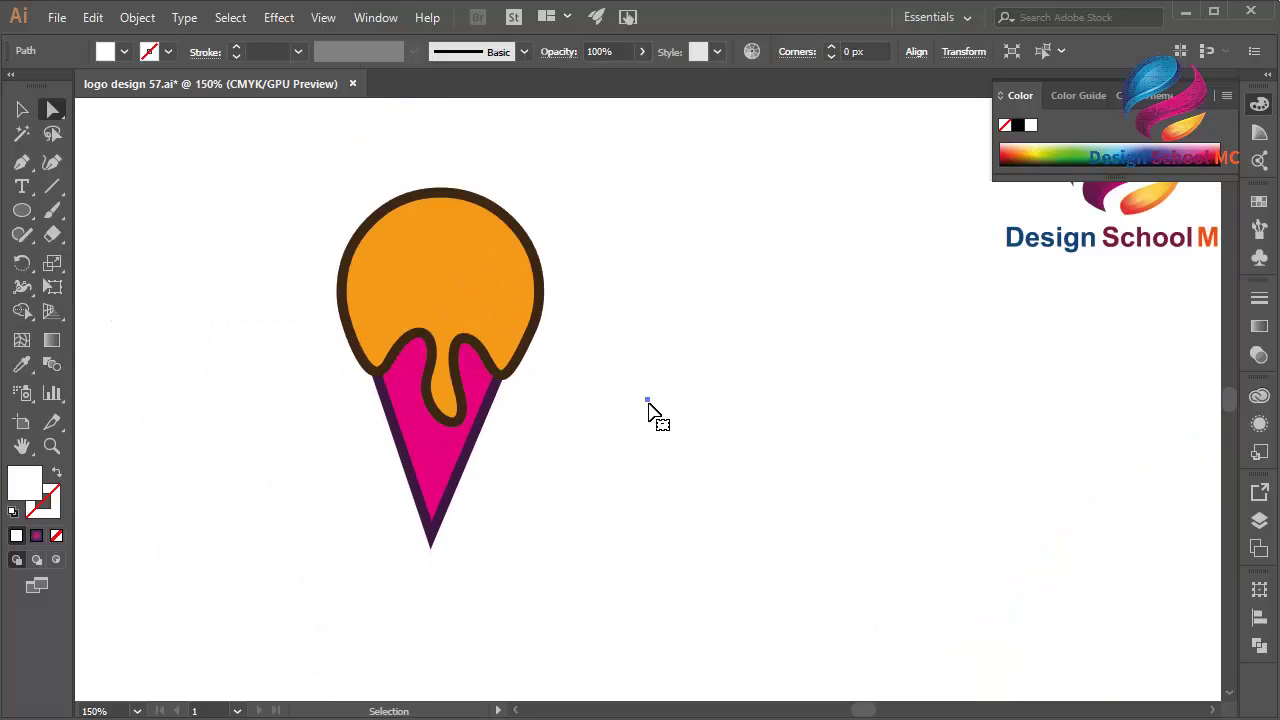
Fill the cone with the greyish brown colour 89765C
left_click(22, 110)
left_click(463, 464)
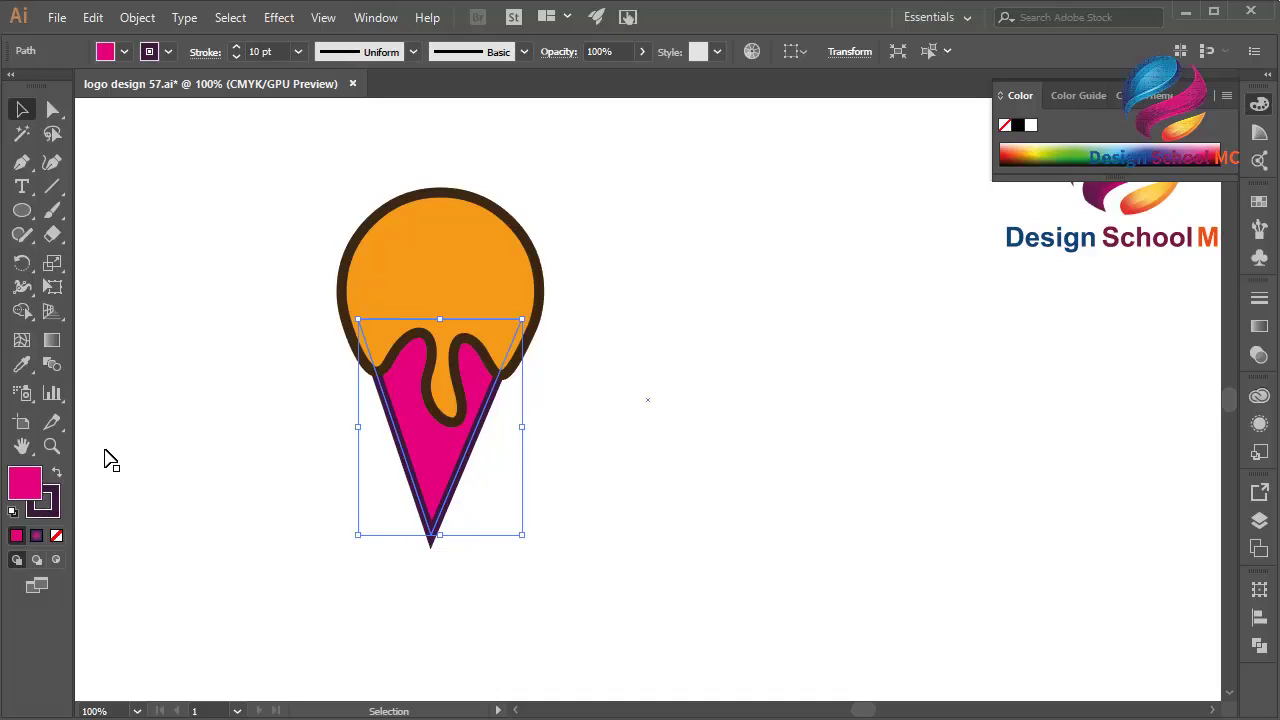
left_click(377, 299)
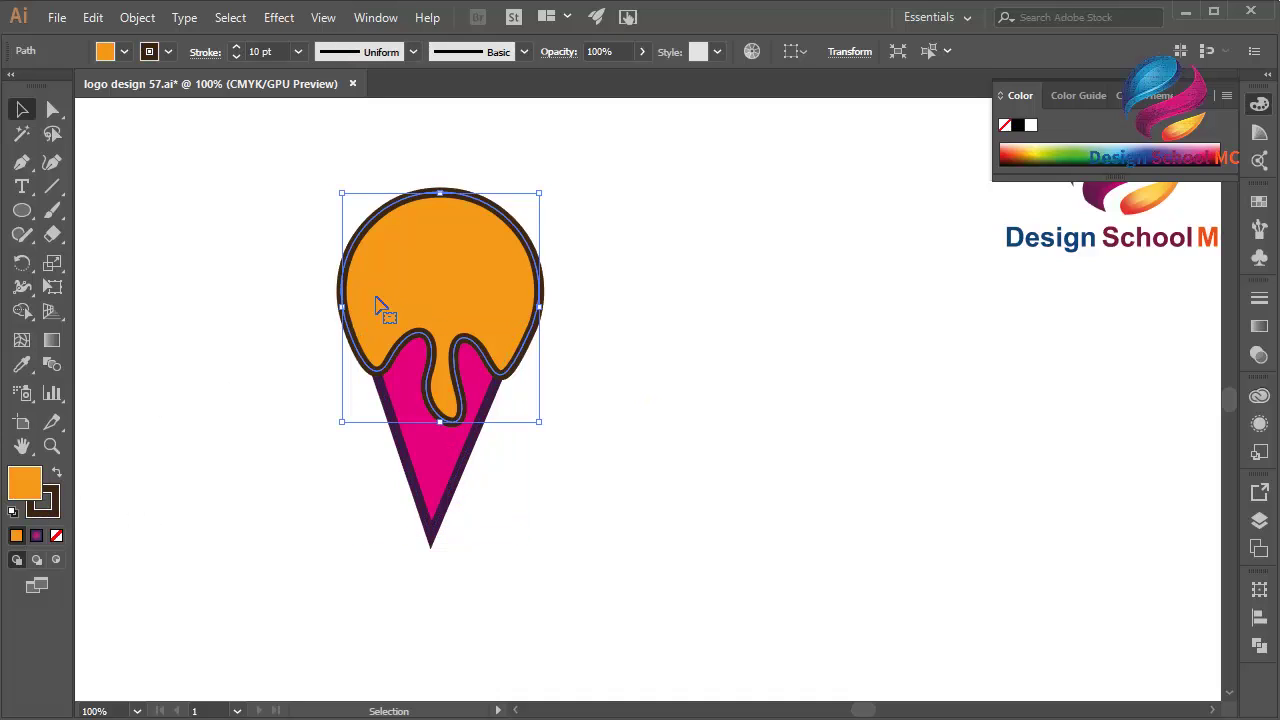
left_click(428, 462)
double_click(28, 490)
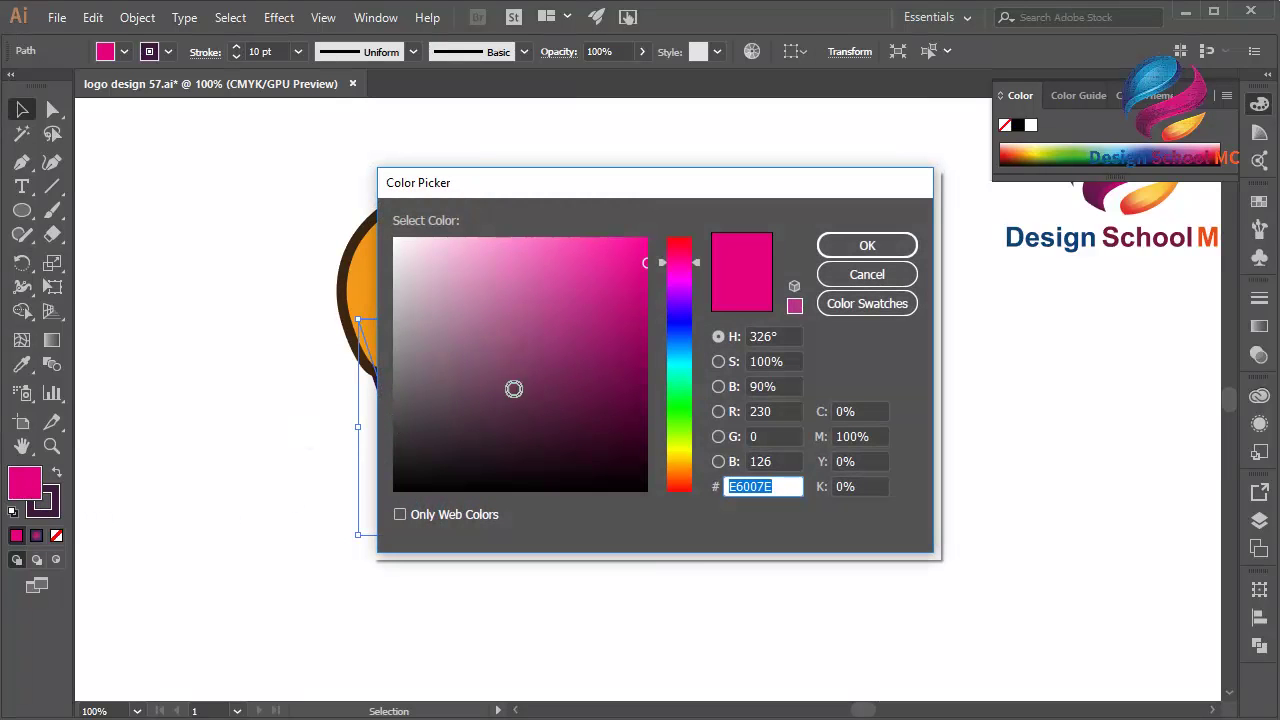
left_click_drag(485, 333, 645, 348)
left_click_drag(688, 424, 690, 468)
left_click_drag(552, 386, 474, 353)
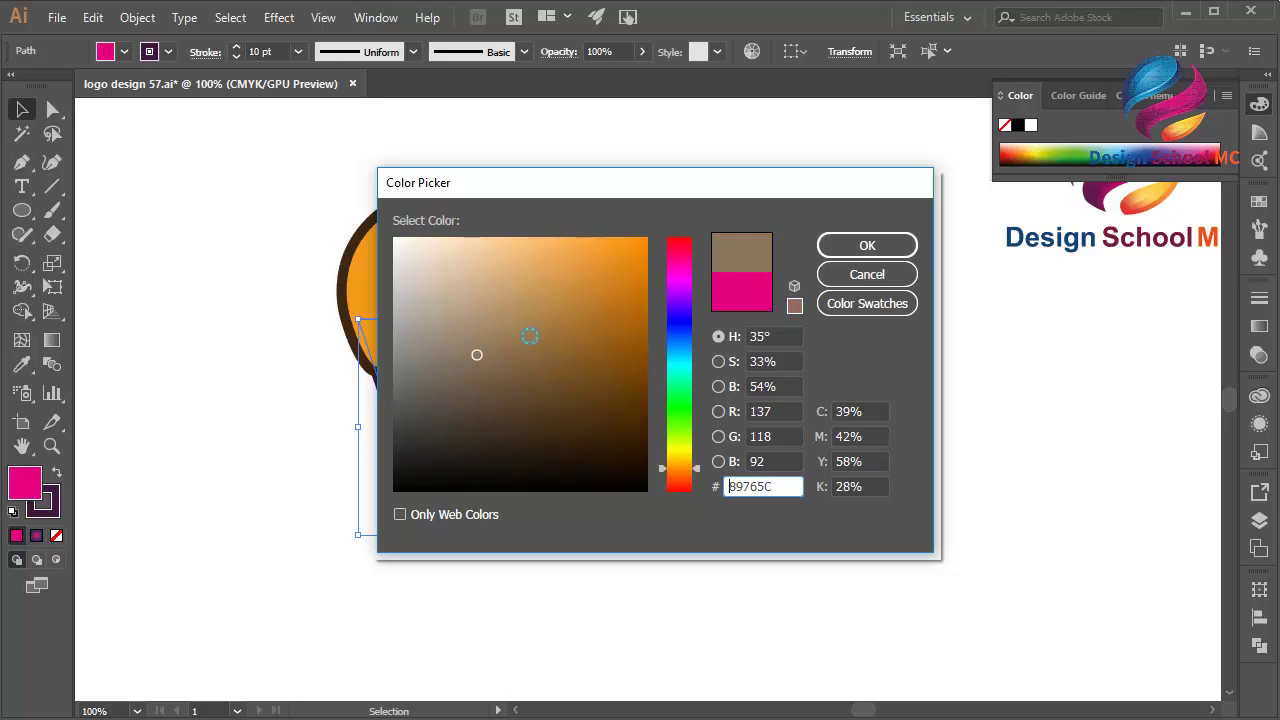
left_click(897, 246)
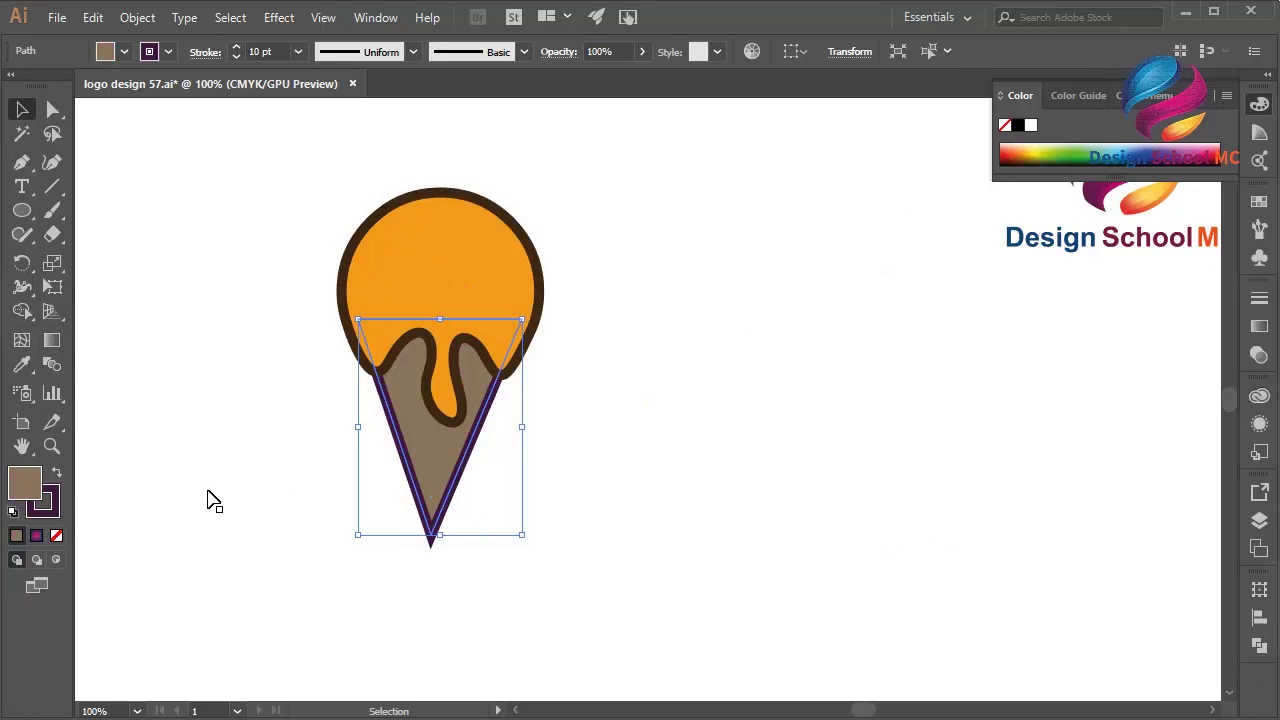
Copy the hex colour code 3C2713 from the scoop's stroke
double_click(42, 500)
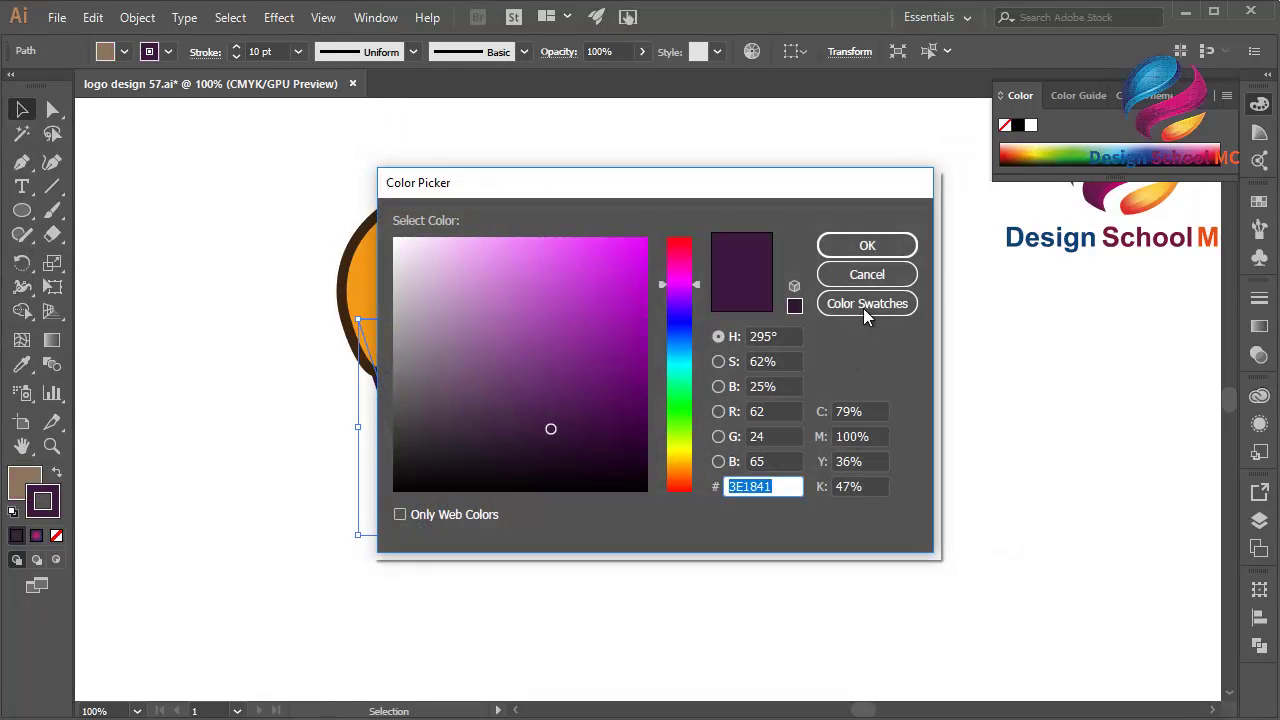
left_click(862, 274)
left_click(505, 305)
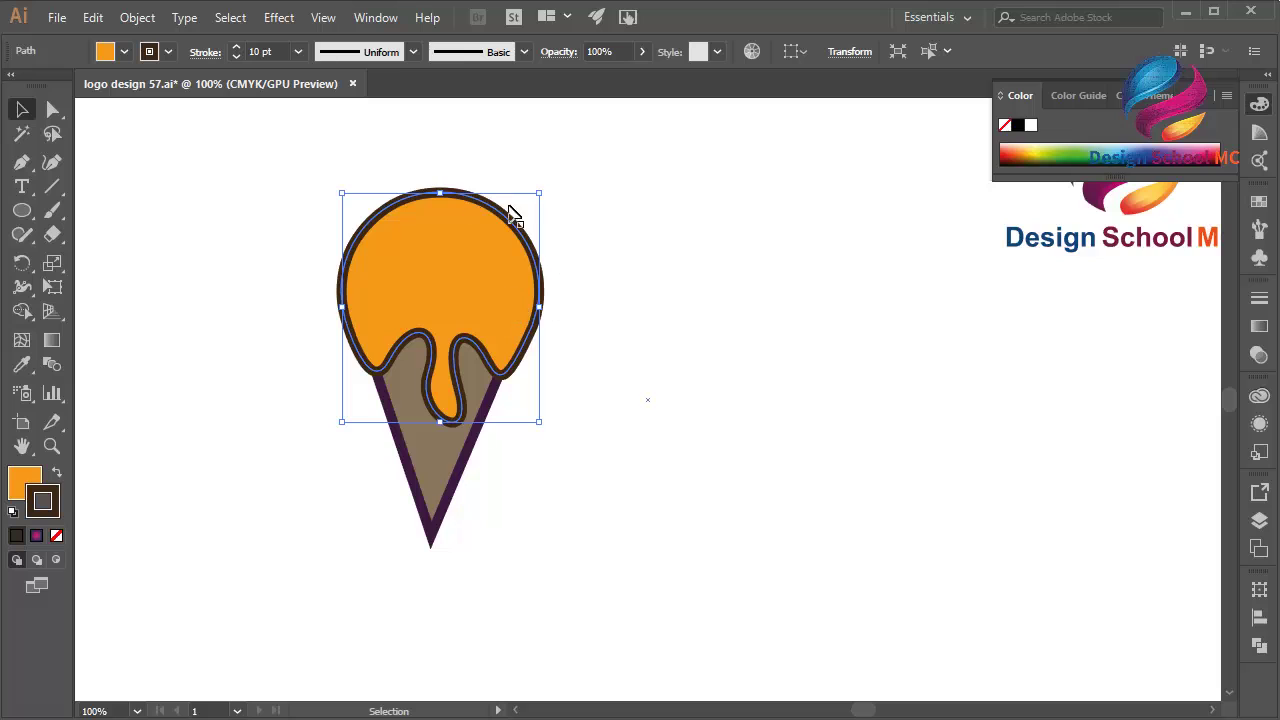
double_click(52, 508)
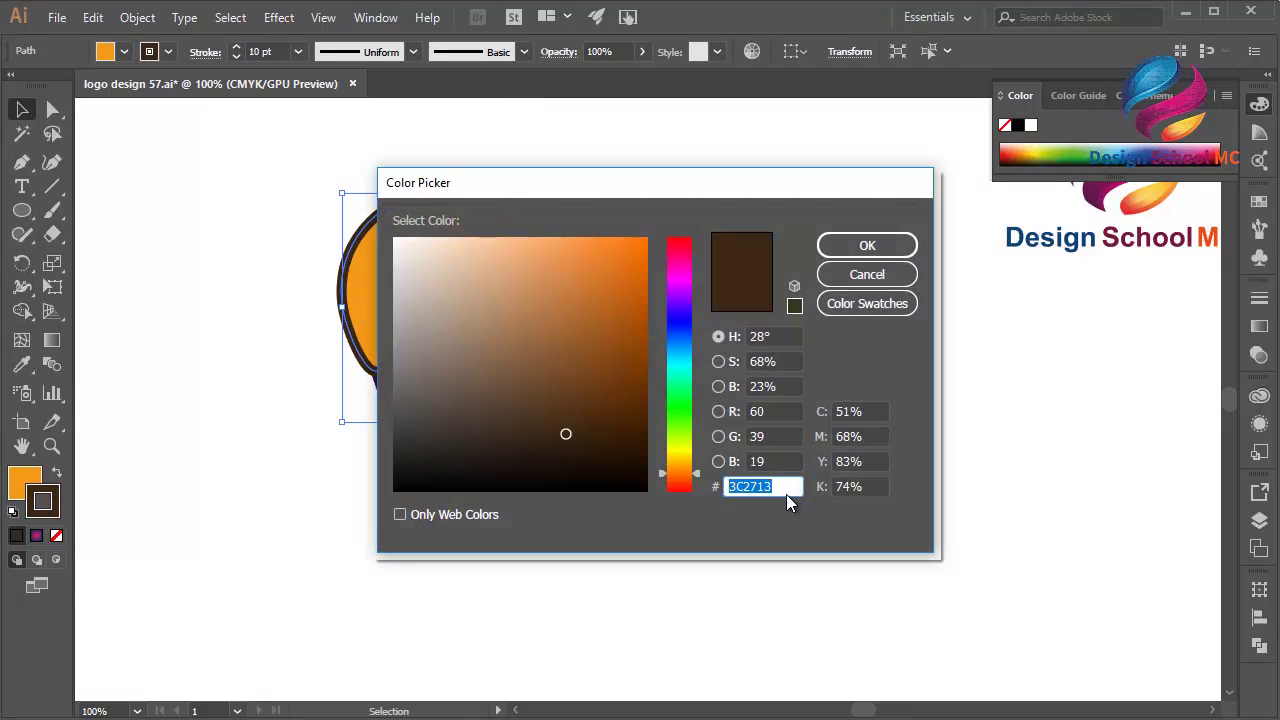
right_click(786, 494)
left_click(607, 286)
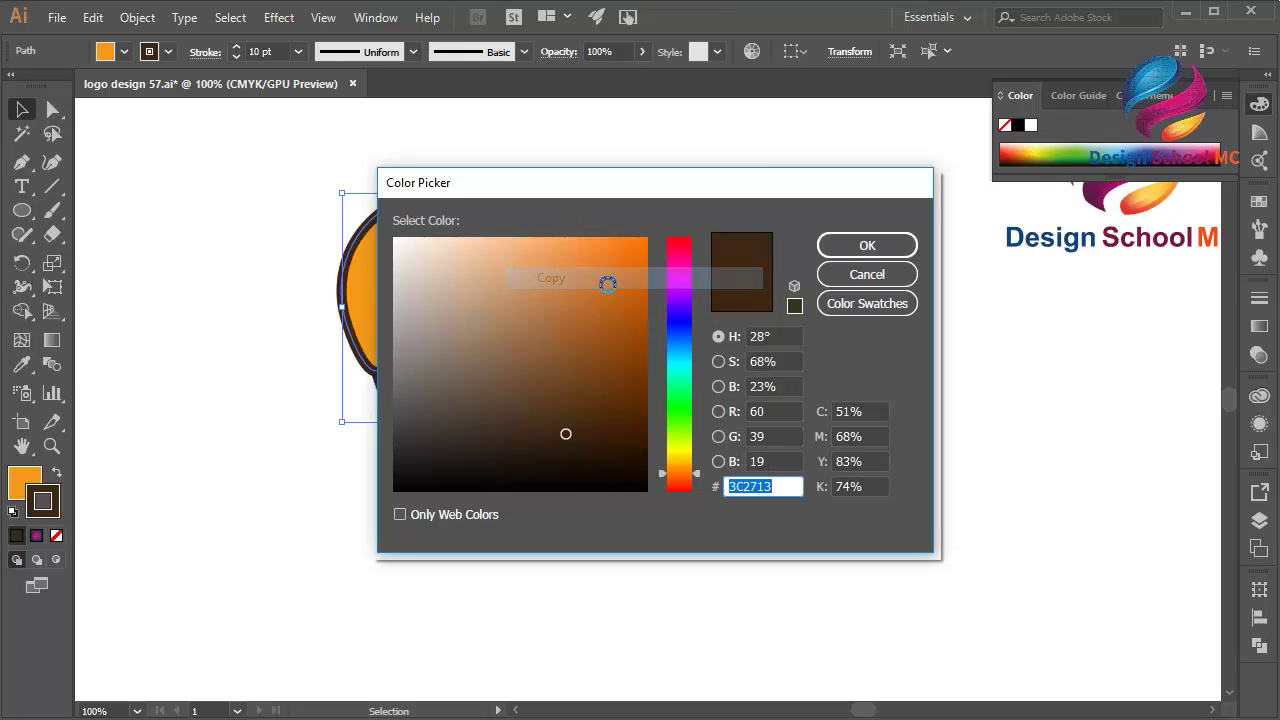
left_click(840, 245)
Set the cone's stroke colour to the copied dark brown 3C2713 and deselect it
left_click(422, 490)
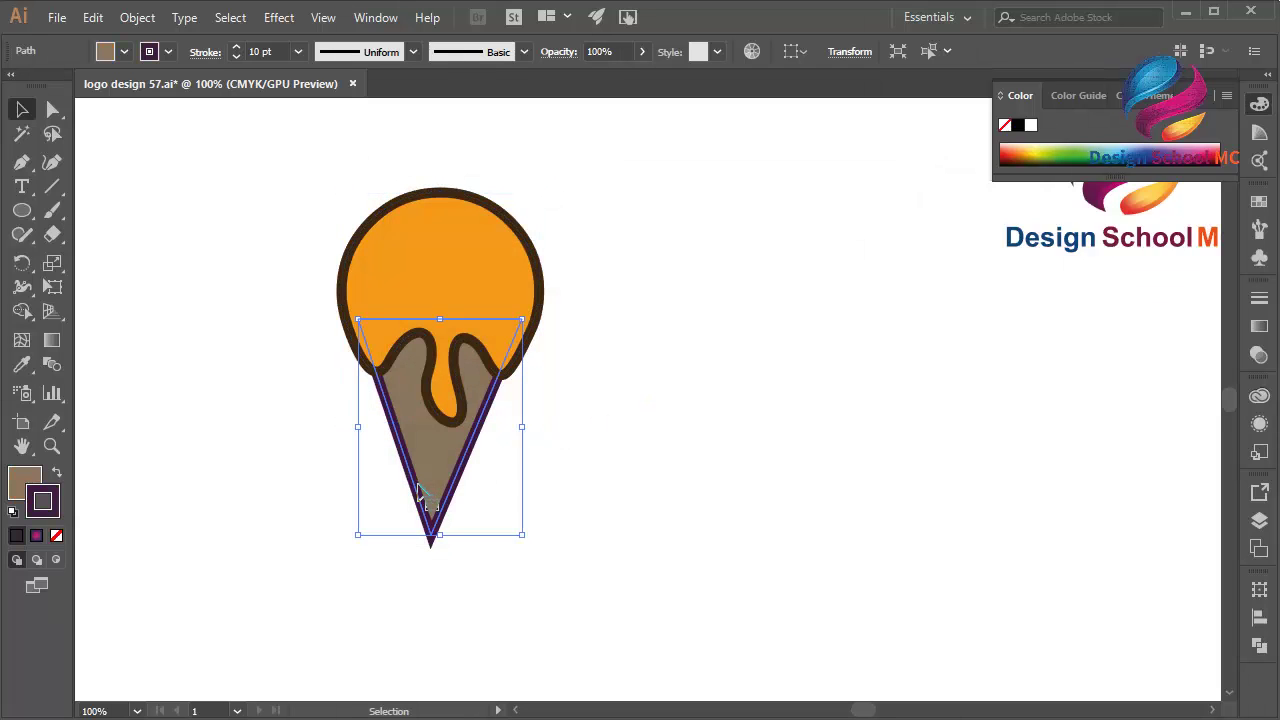
double_click(42, 501)
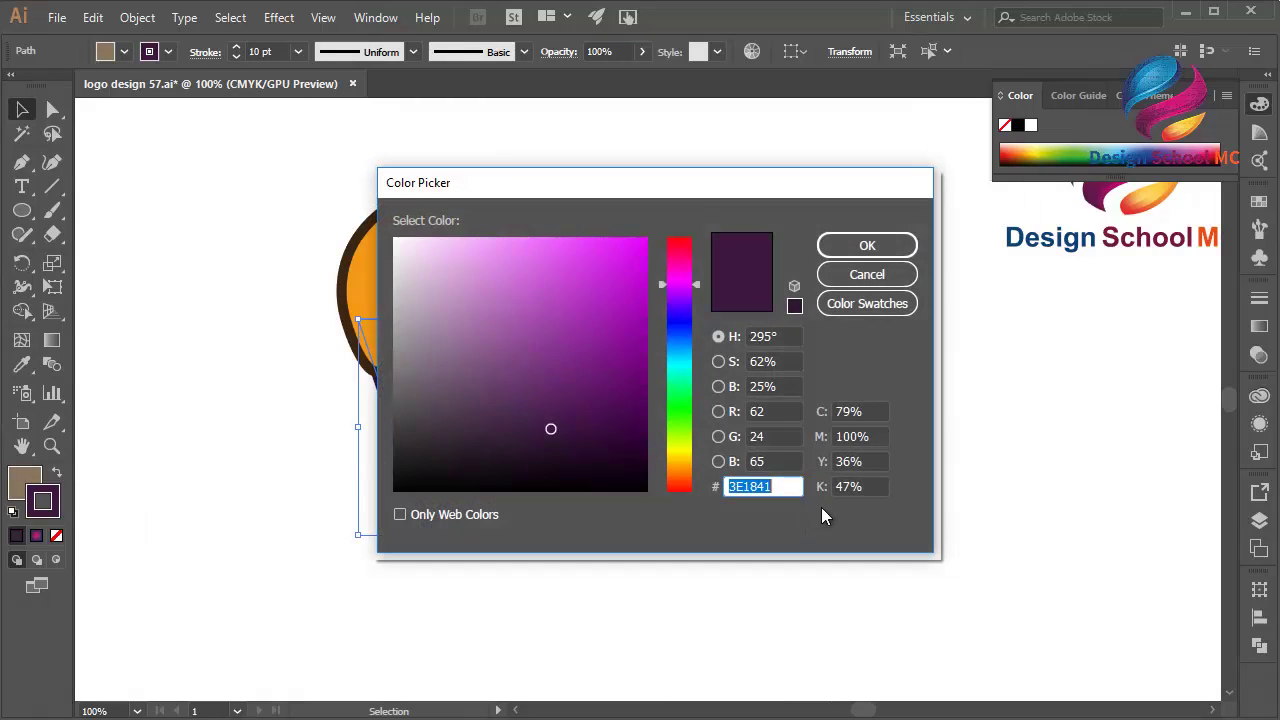
right_click(777, 486)
left_click(643, 300)
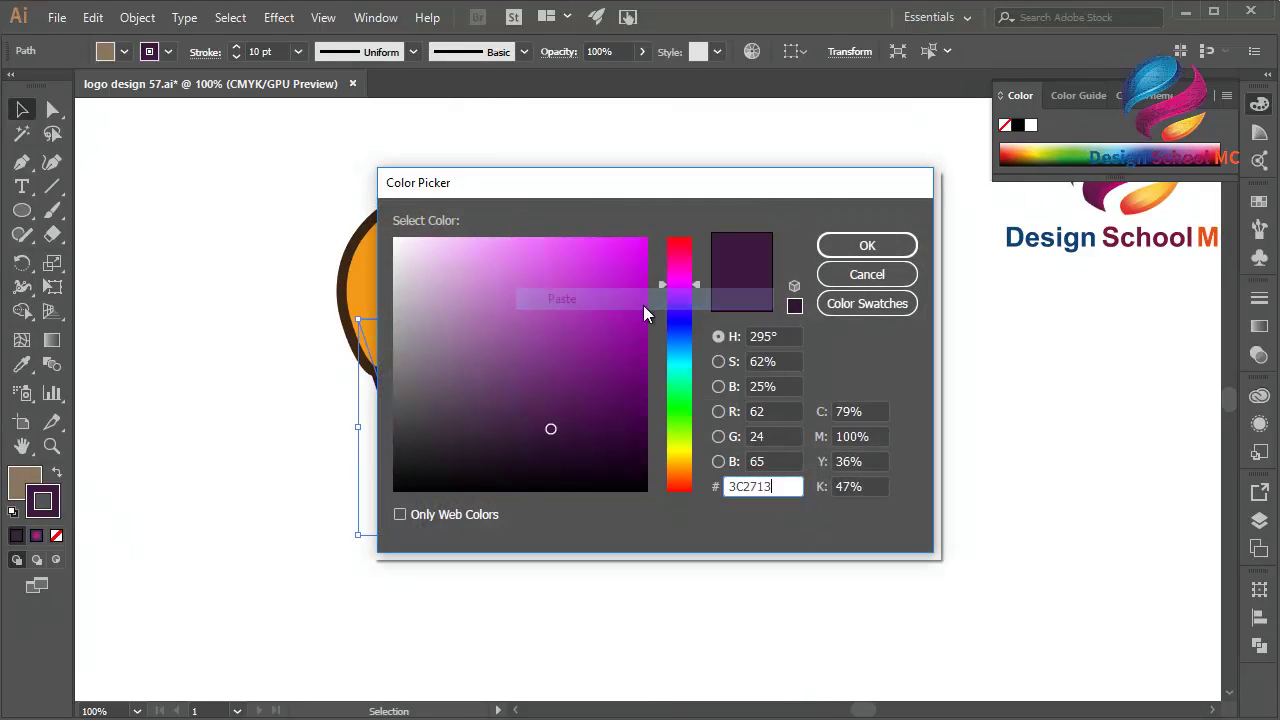
left_click(830, 248)
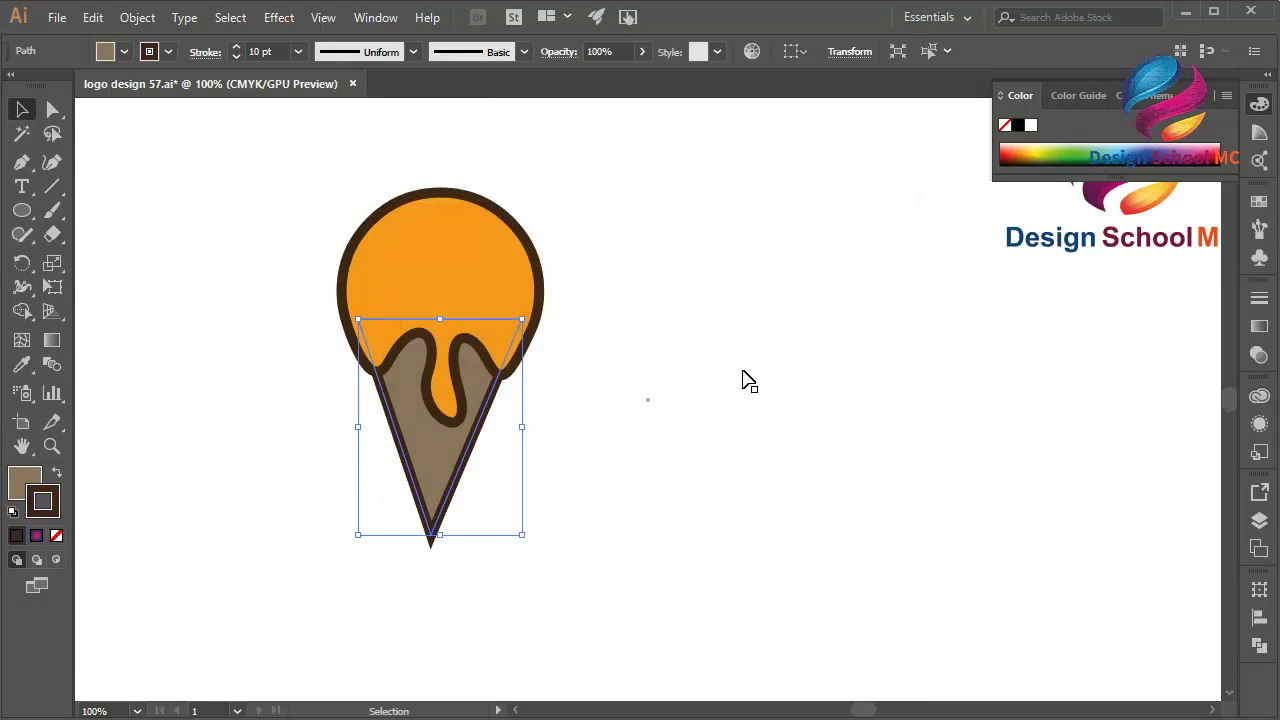
left_click(184, 279)
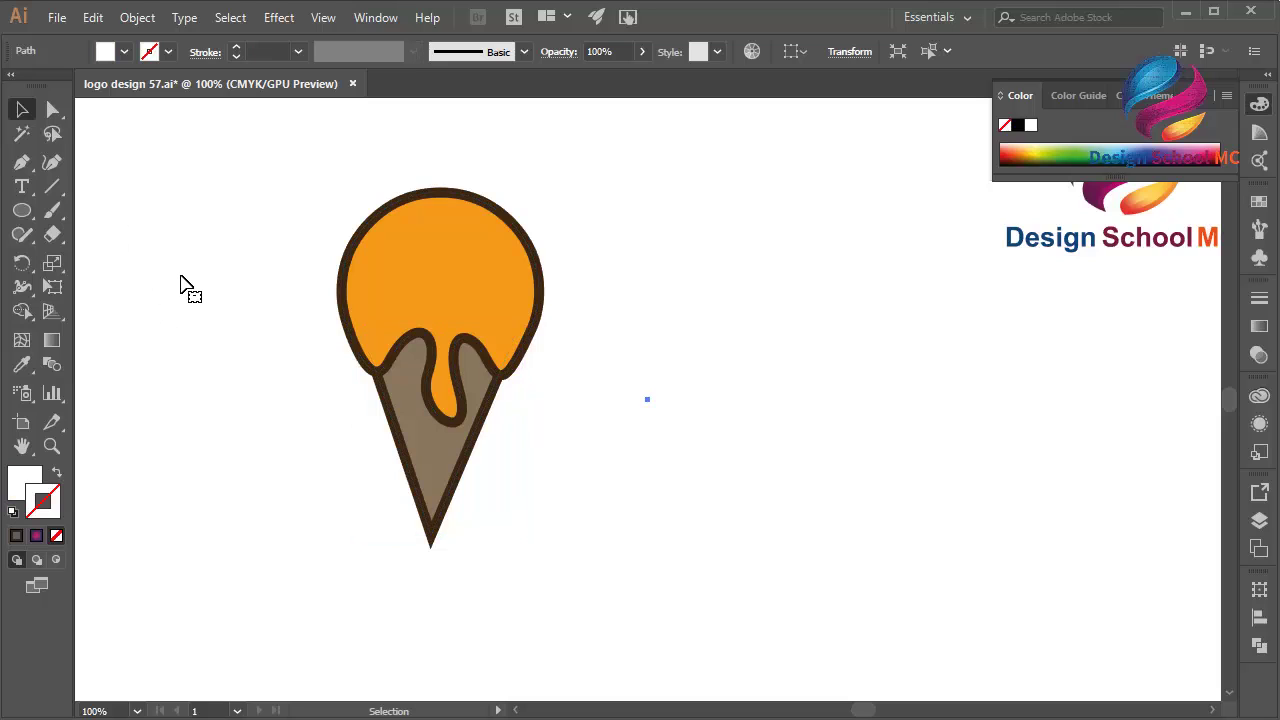
Draw a closed white crescent highlight with the Pen tool along the inside of the scoop's upper-left outline
left_click(22, 164)
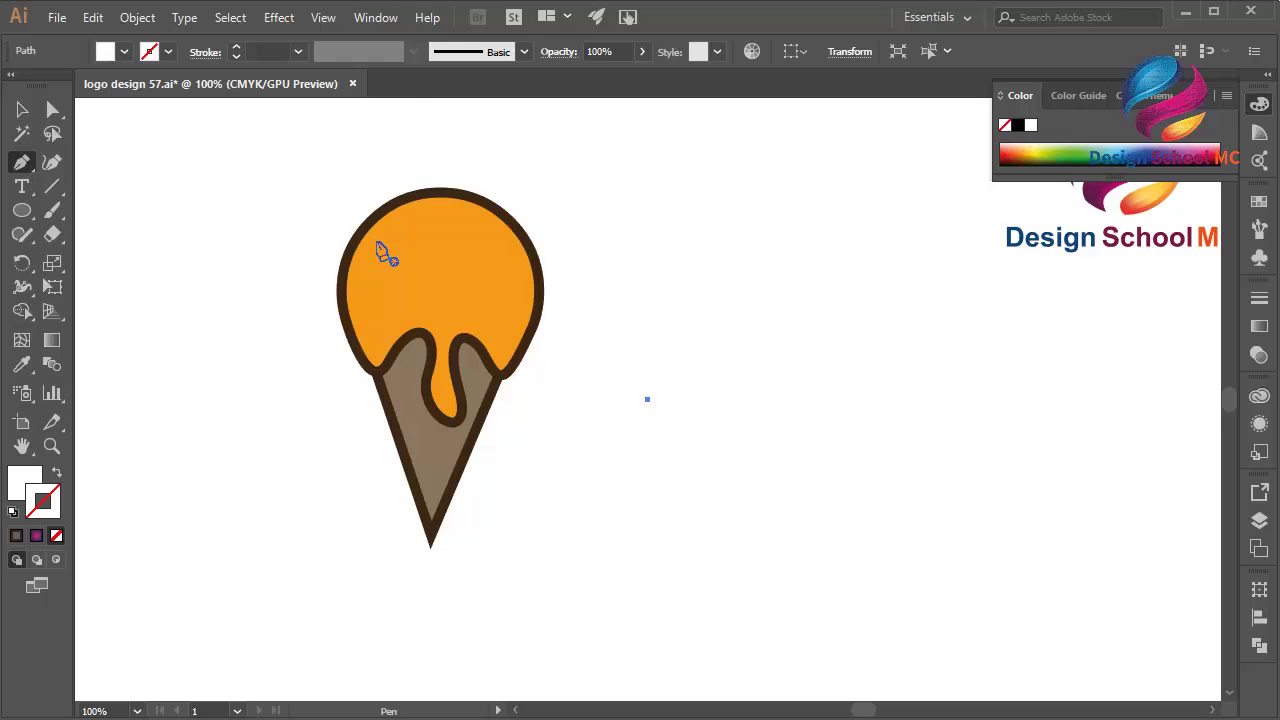
key("ctrl+equal")
key("ctrl+equal")
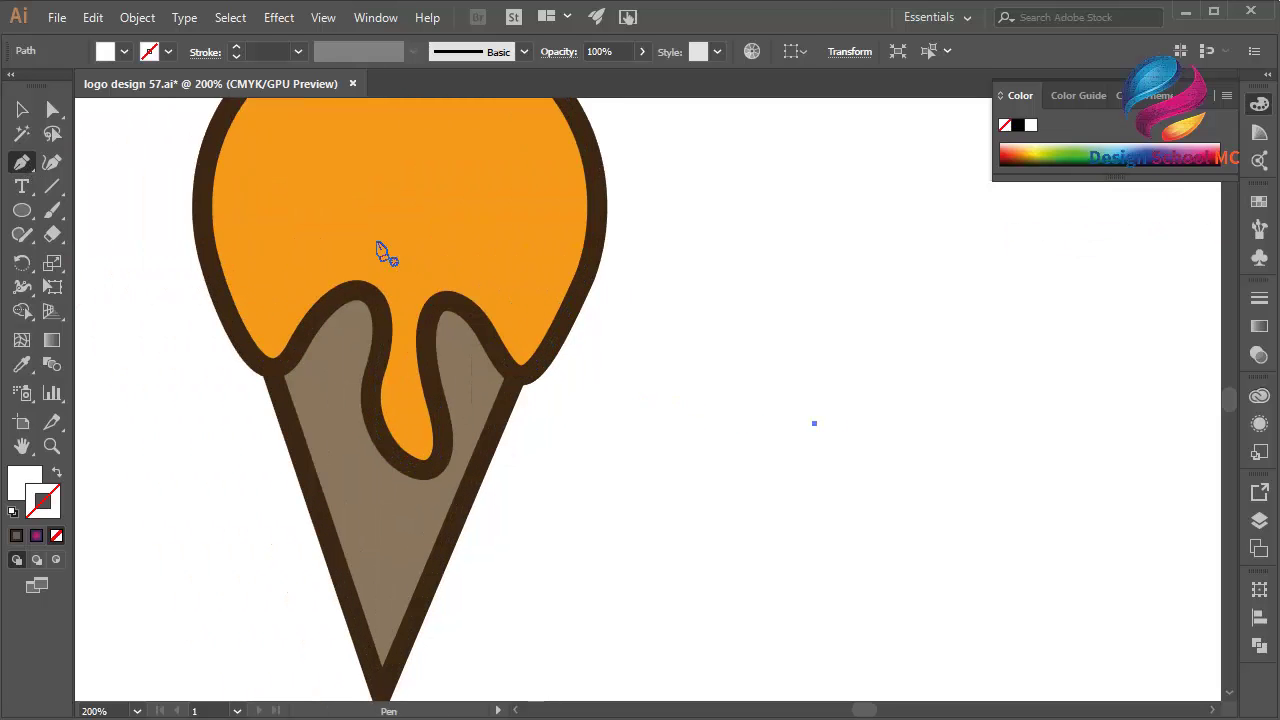
scroll(385, 253, "up", 3)
scroll(378, 250, "left", 3)
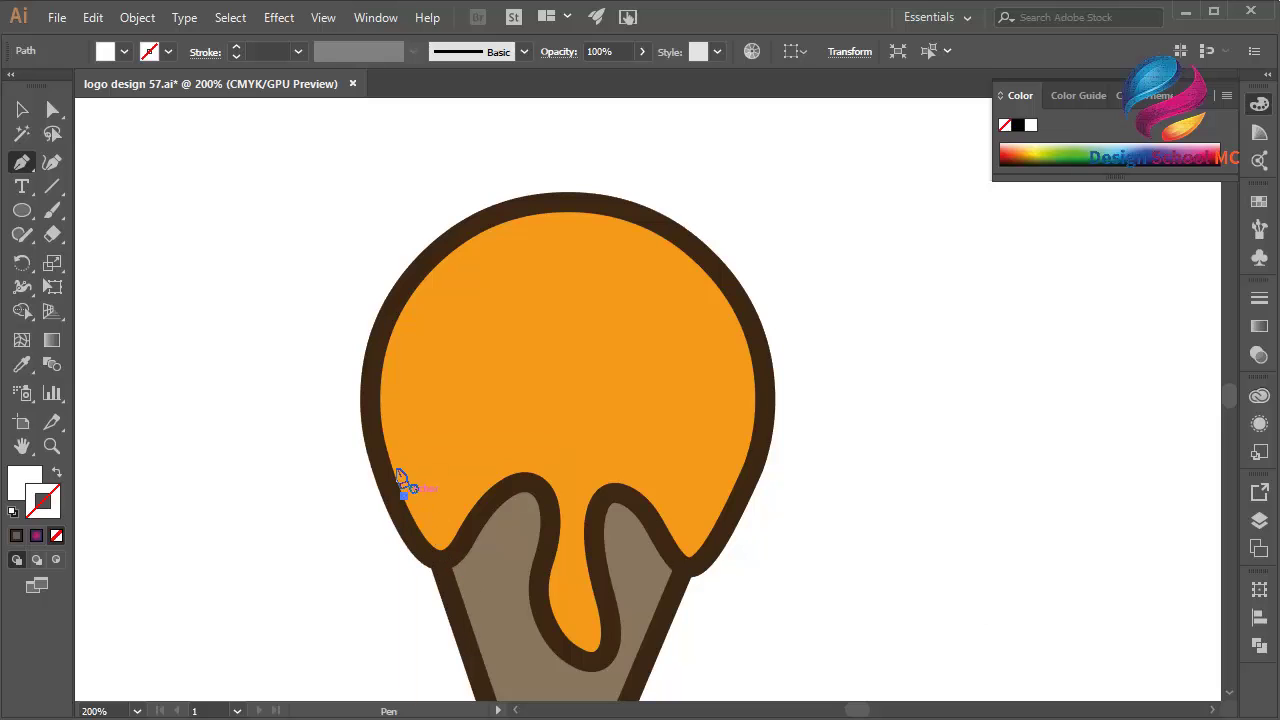
left_click_drag(404, 495, 434, 234)
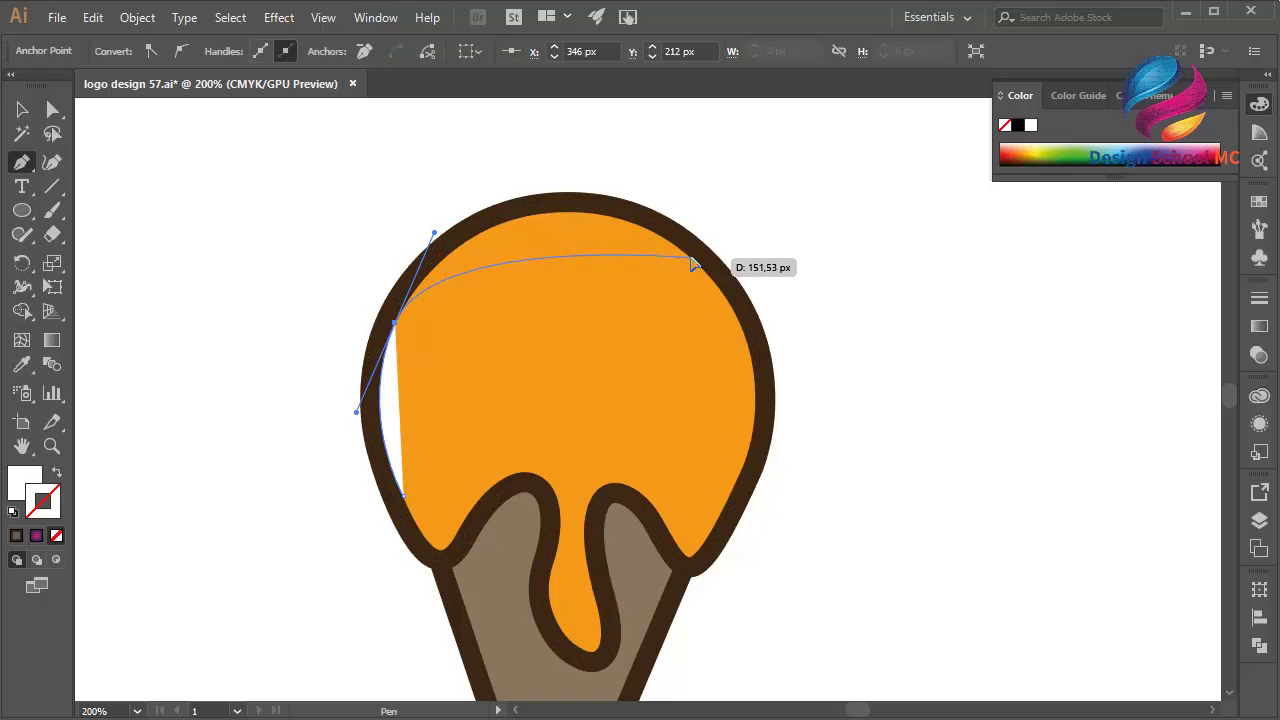
left_click_drag(690, 258, 813, 363)
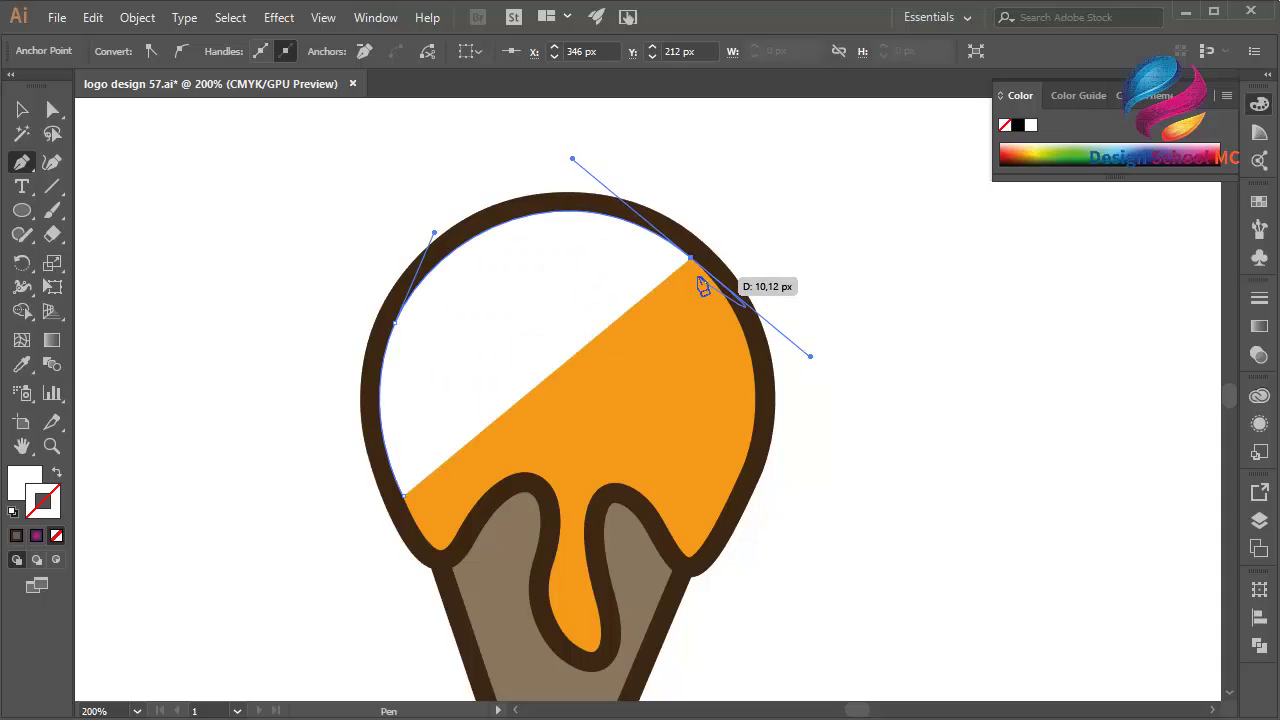
left_click(690, 259)
left_click_drag(690, 259, 449, 313)
left_click_drag(403, 494, 434, 614)
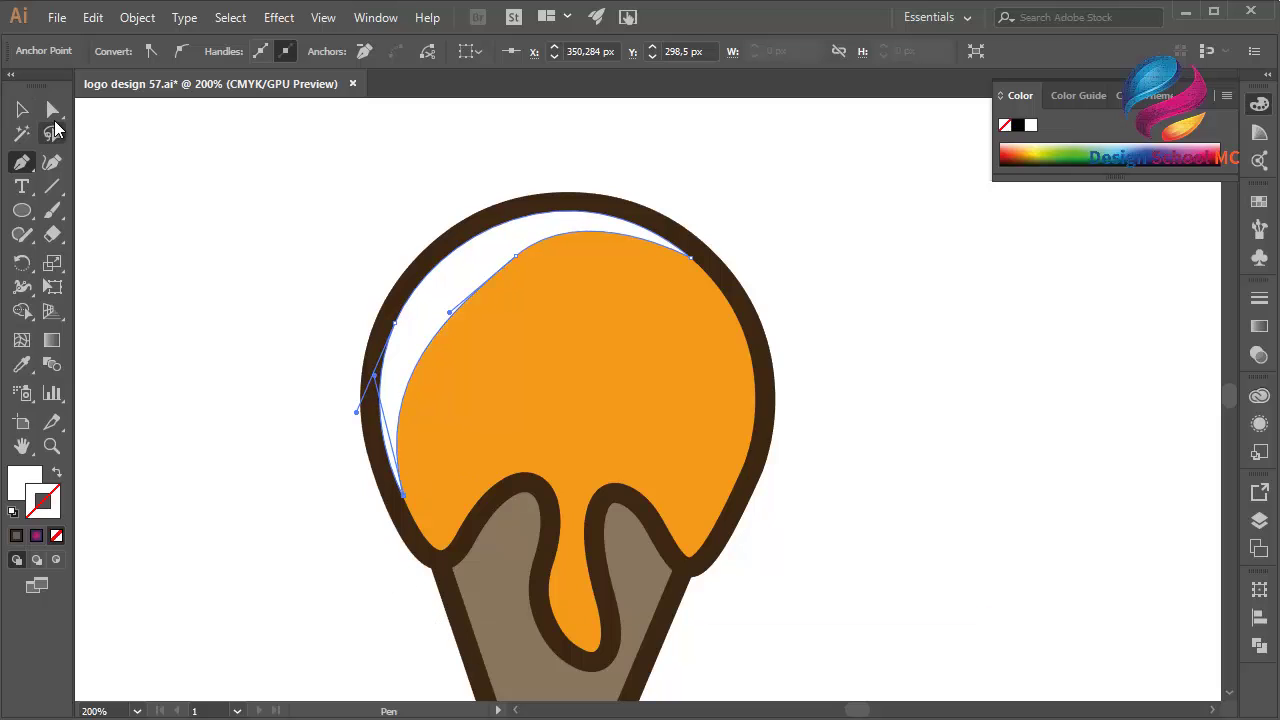
Smooth the crescent highlight's inner curve by moving its middle anchor toward the upper-left outline and adjusting both handles
left_click(52, 109)
left_click(597, 305)
left_click_drag(516, 260, 467, 276)
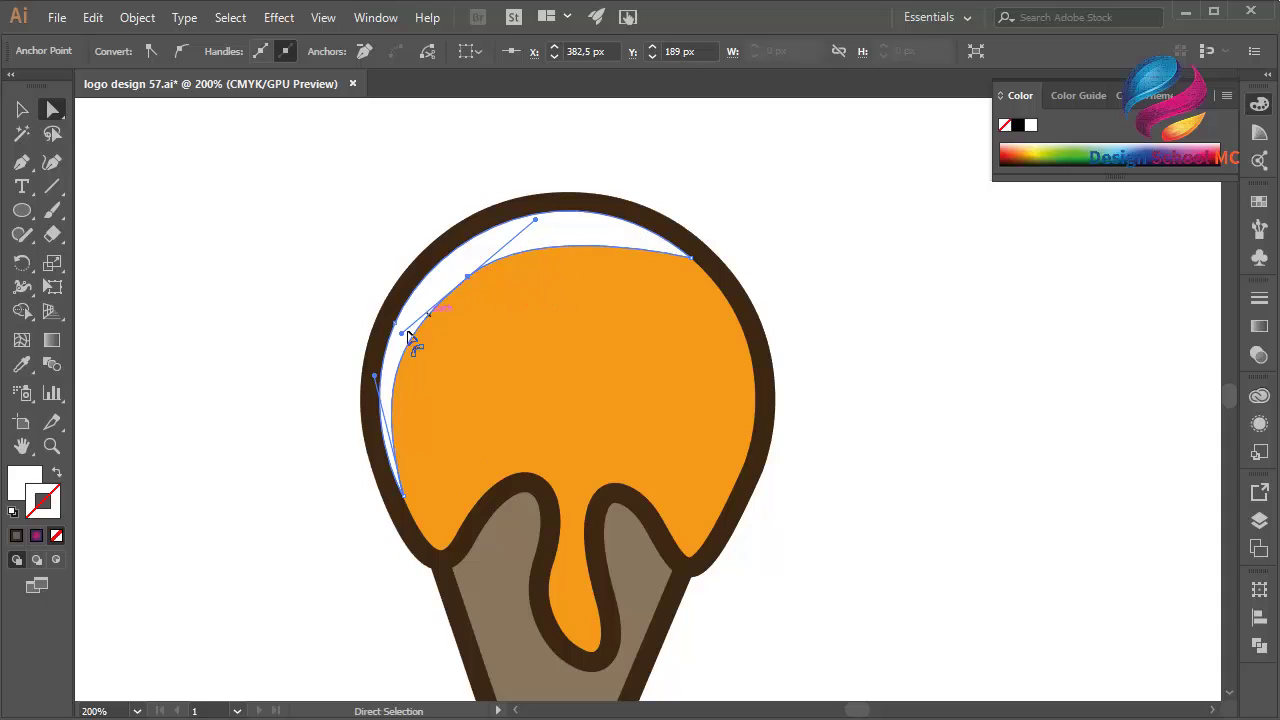
left_click_drag(398, 340, 418, 314)
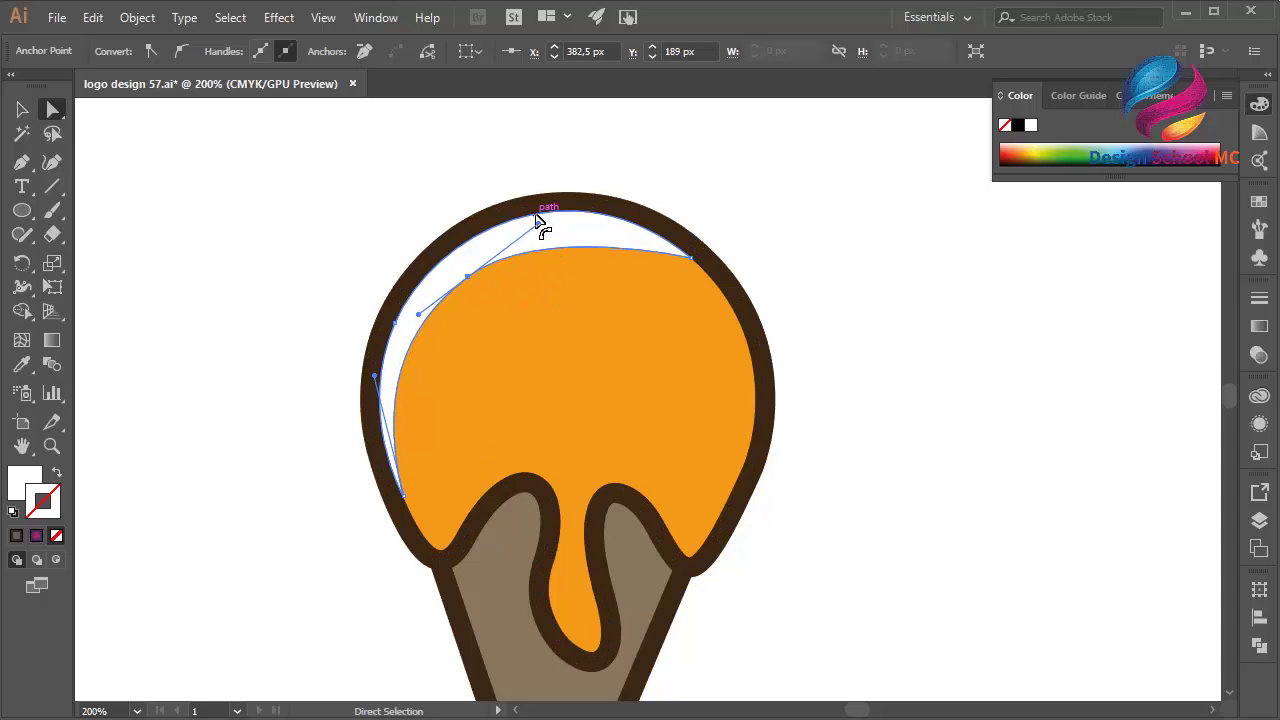
left_click_drag(540, 220, 560, 210)
left_click(320, 232)
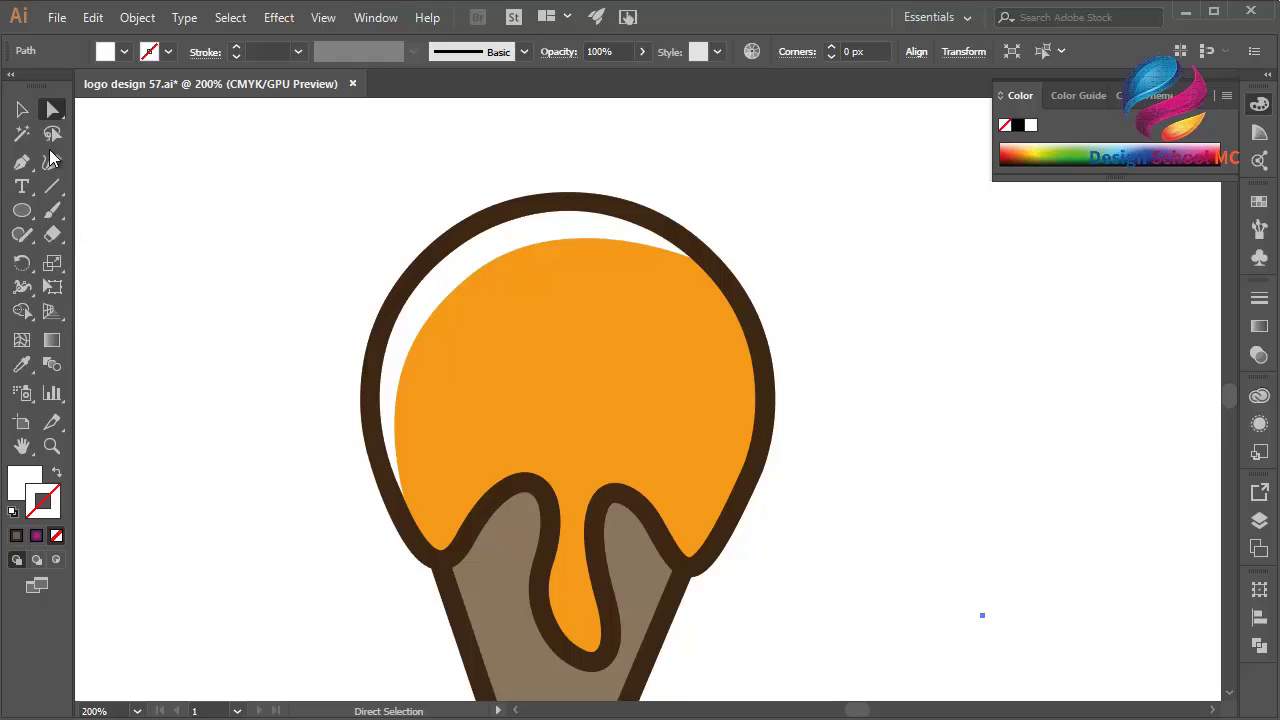
Add four white circles as shine spots: a large one near the scoop's top, smaller ones at its left and lower right, and one in the drip
left_click(22, 210)
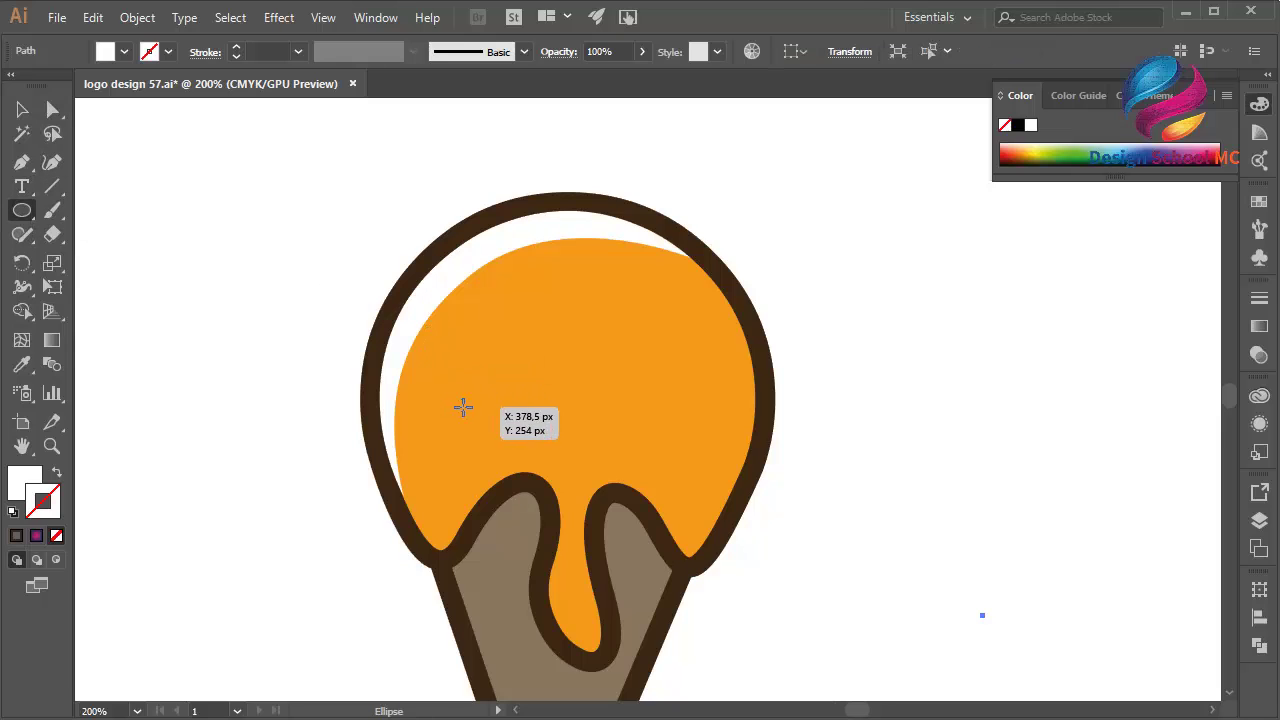
left_click_drag(474, 384, 522, 420)
left_click_drag(548, 271, 657, 379)
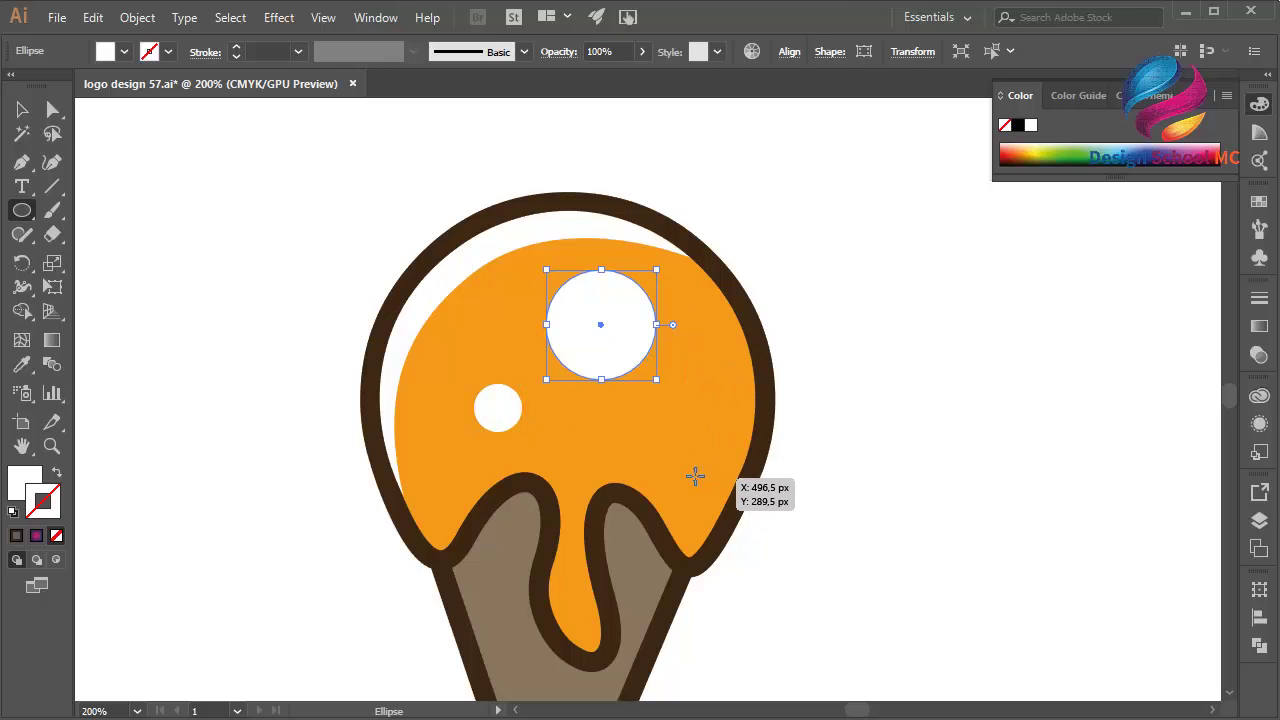
left_click_drag(675, 467, 706, 498)
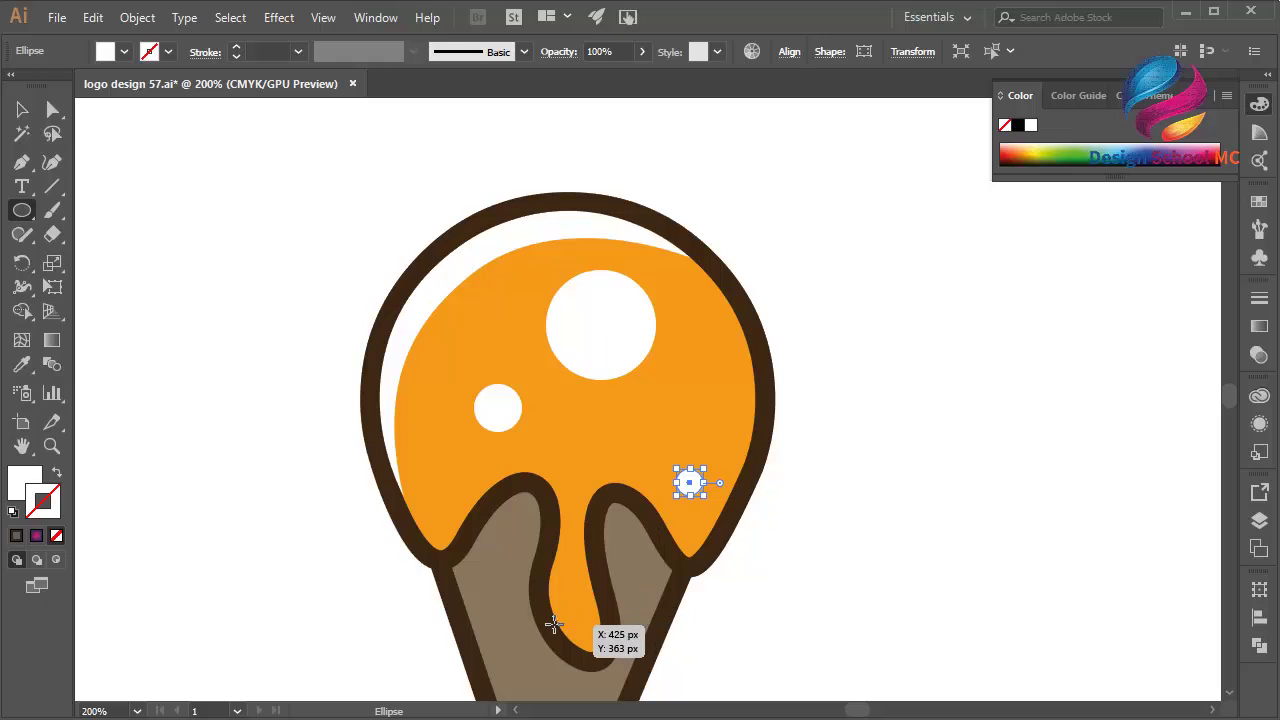
left_click_drag(566, 596, 588, 618)
key("ctrl+0")
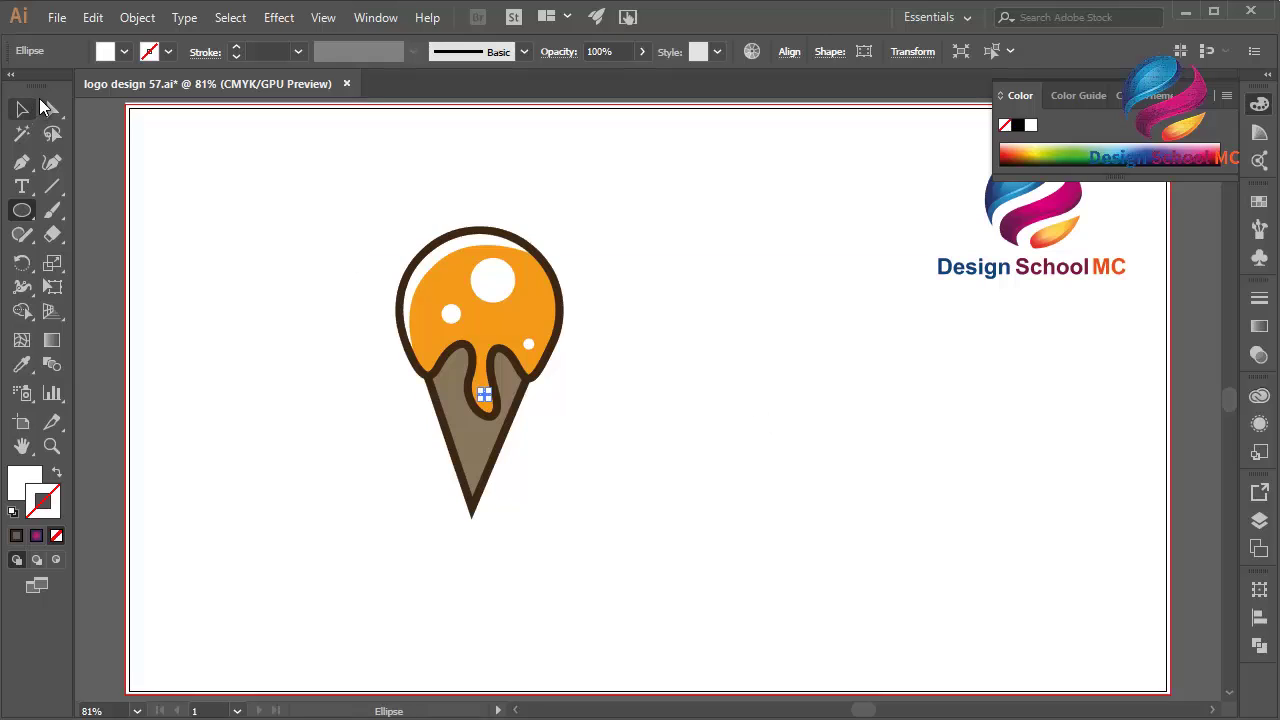
left_click(22, 109)
left_click(104, 152)
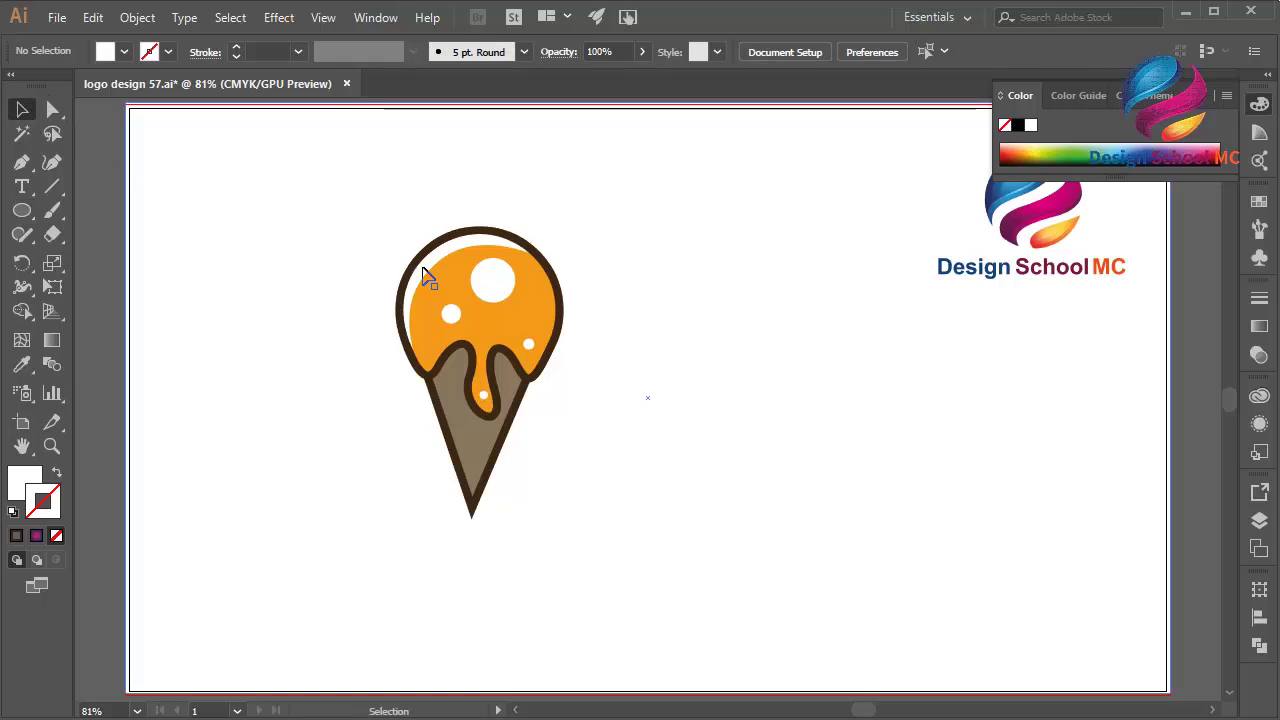
key("ctrl+plus")
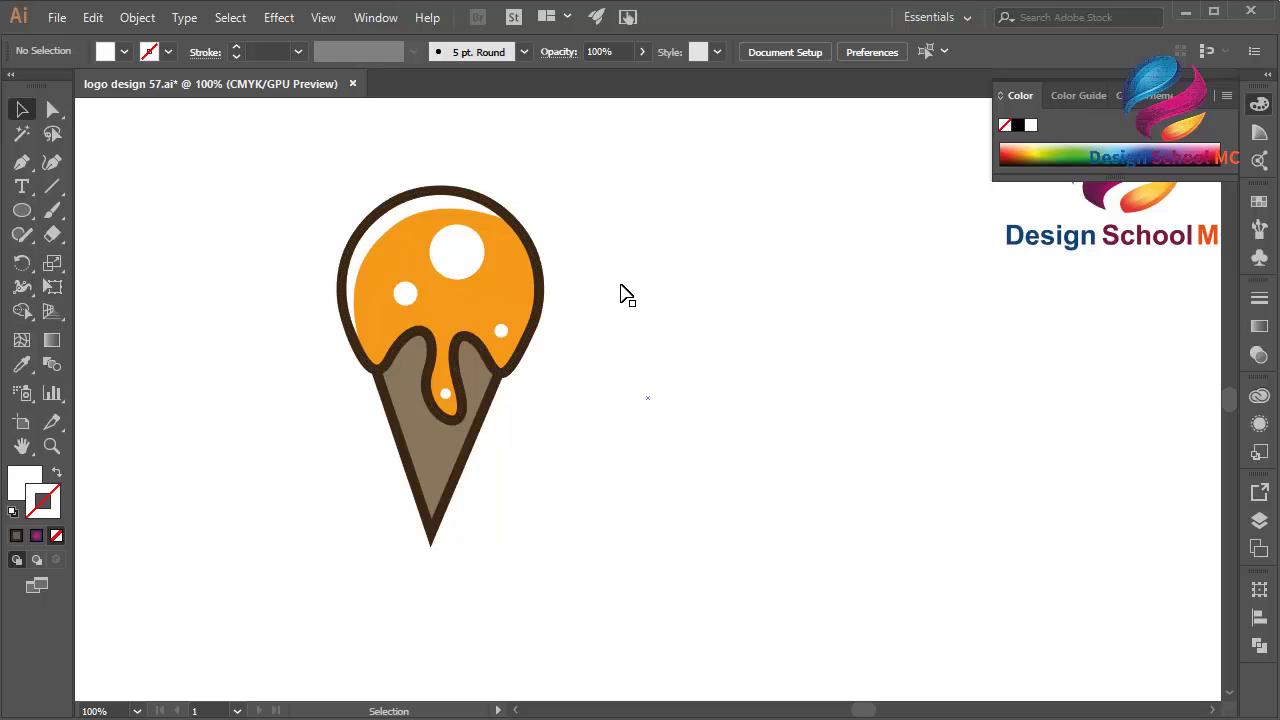
scroll(620, 294, "up", 3)
scroll(620, 294, "right", 4)
scroll(620, 294, "left", 1)
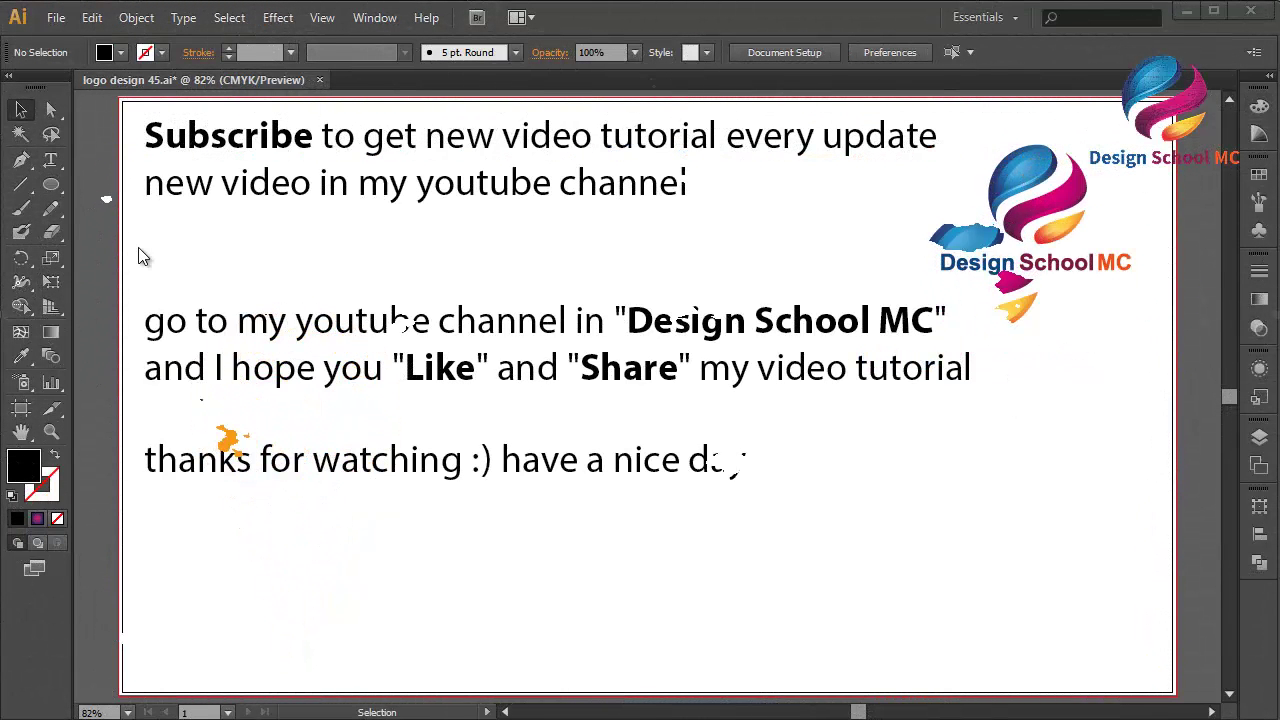
left_click(21, 209)
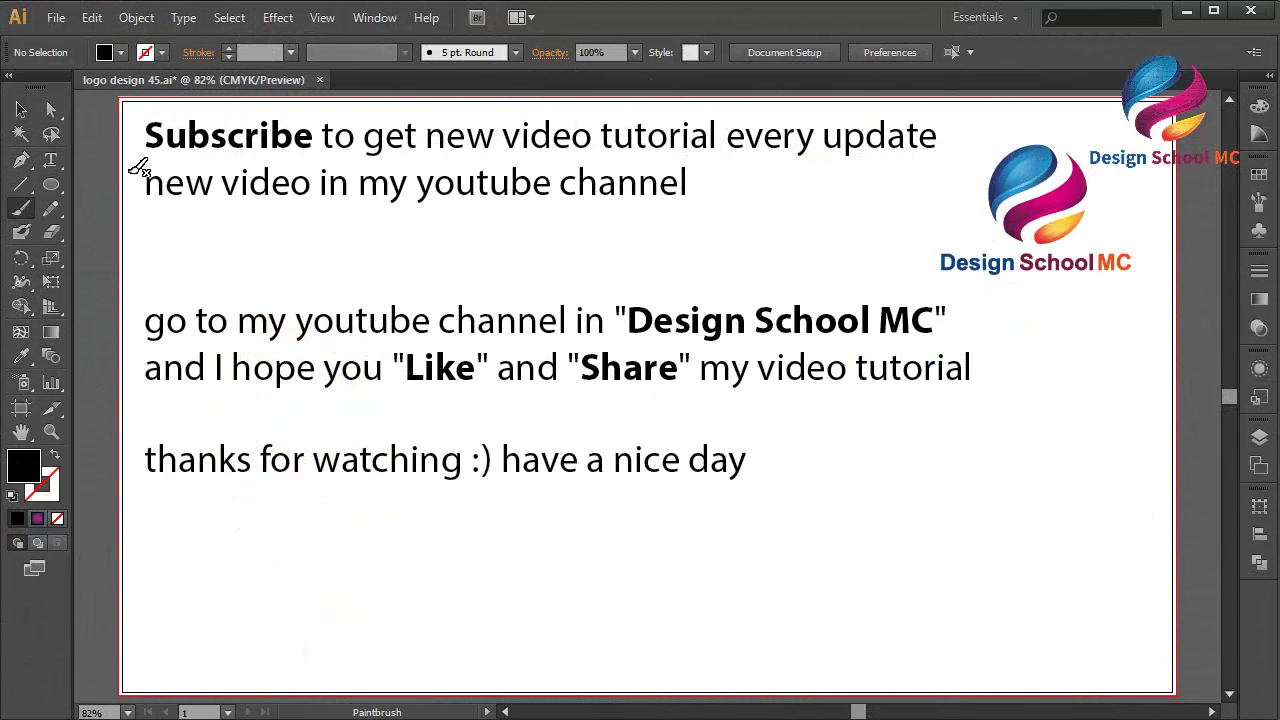